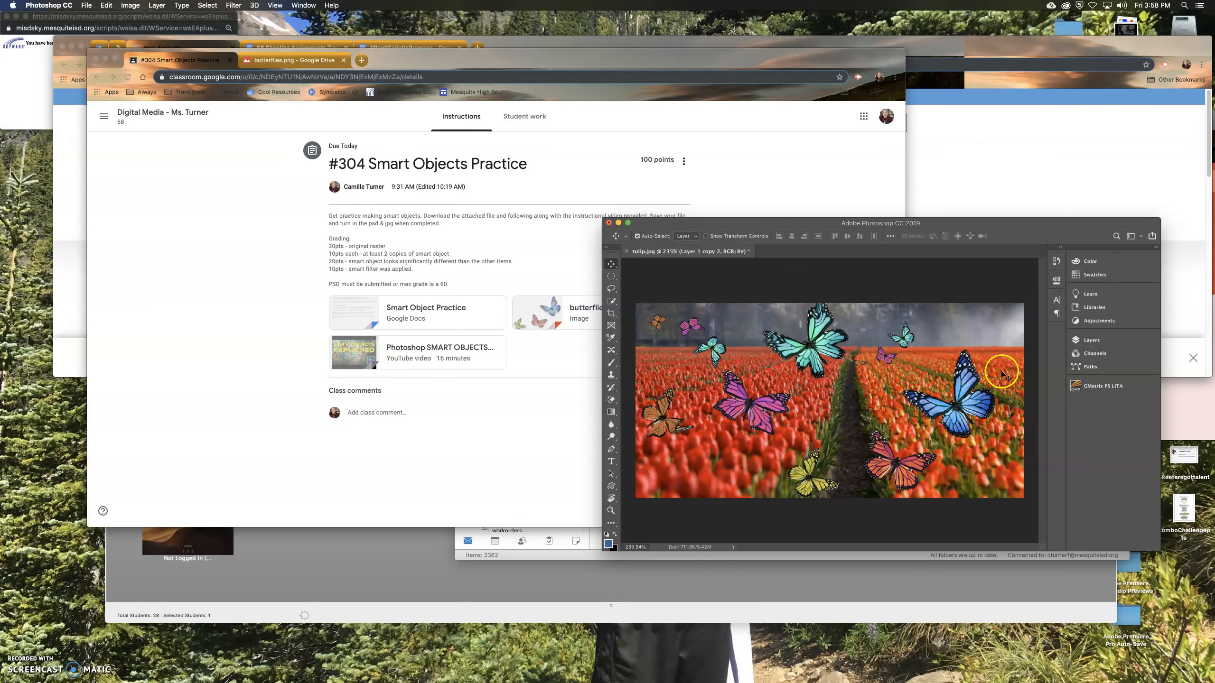
Step: Examine the layers of the finished tulip.jpg composition, selecting the raster butterfly layer and two of its smart object copies
click(1082, 340)
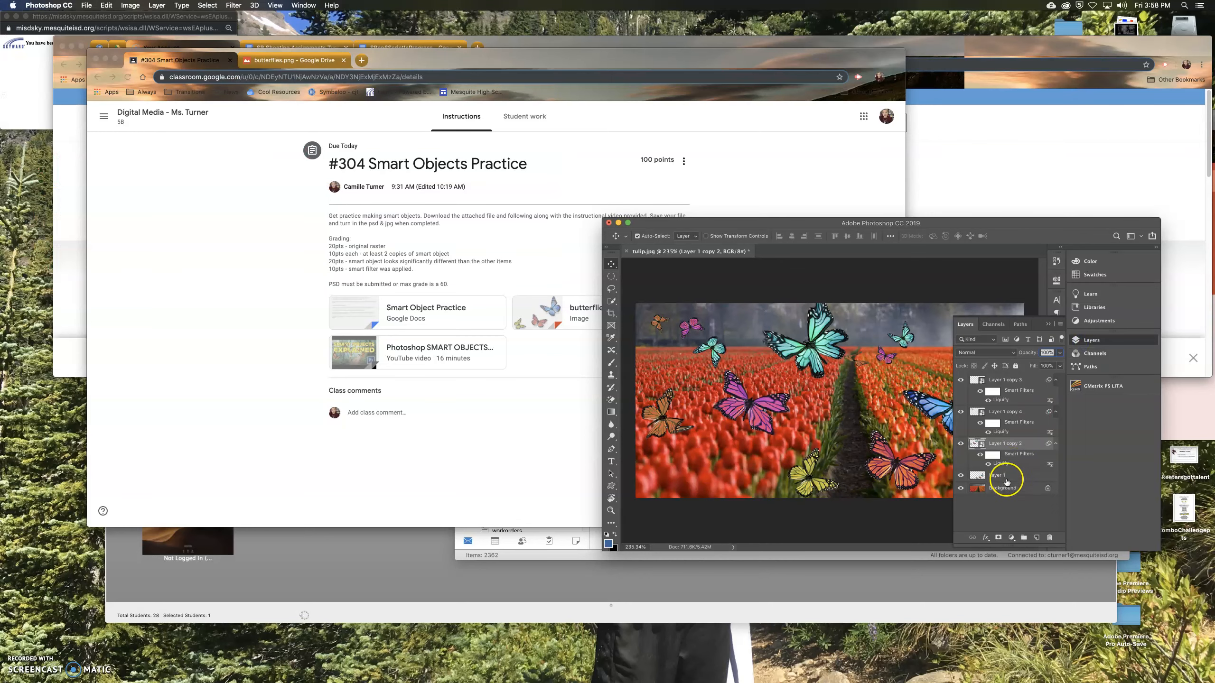
click(1004, 476)
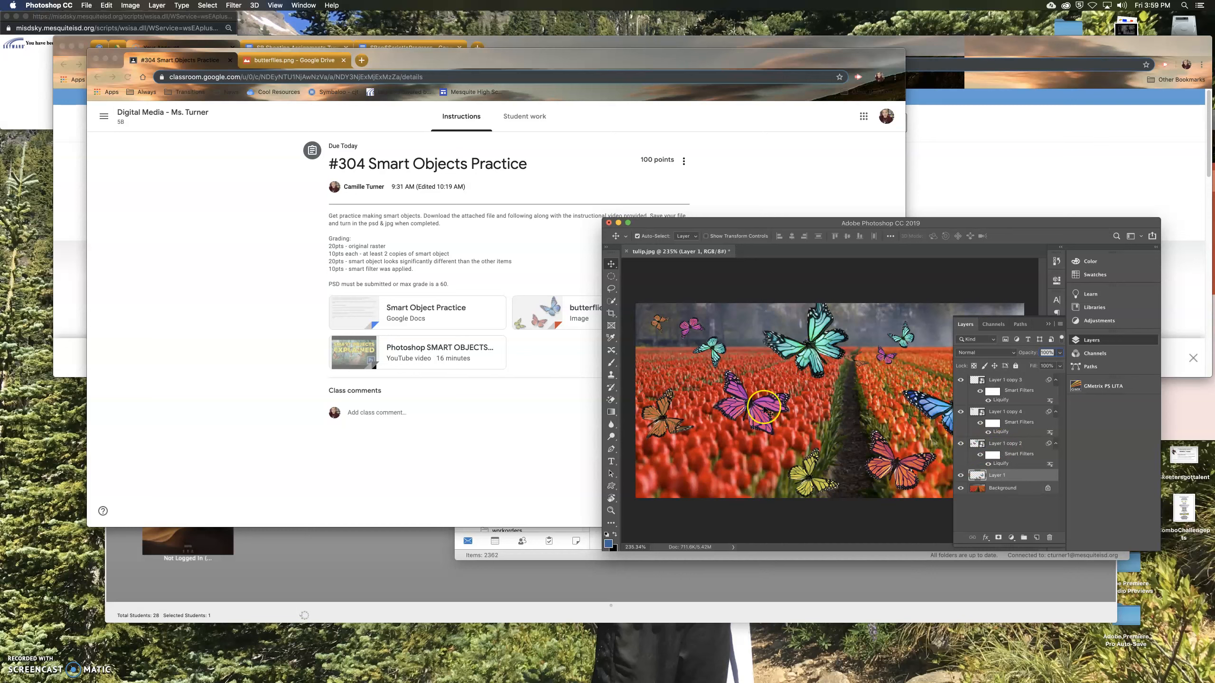
click(989, 401)
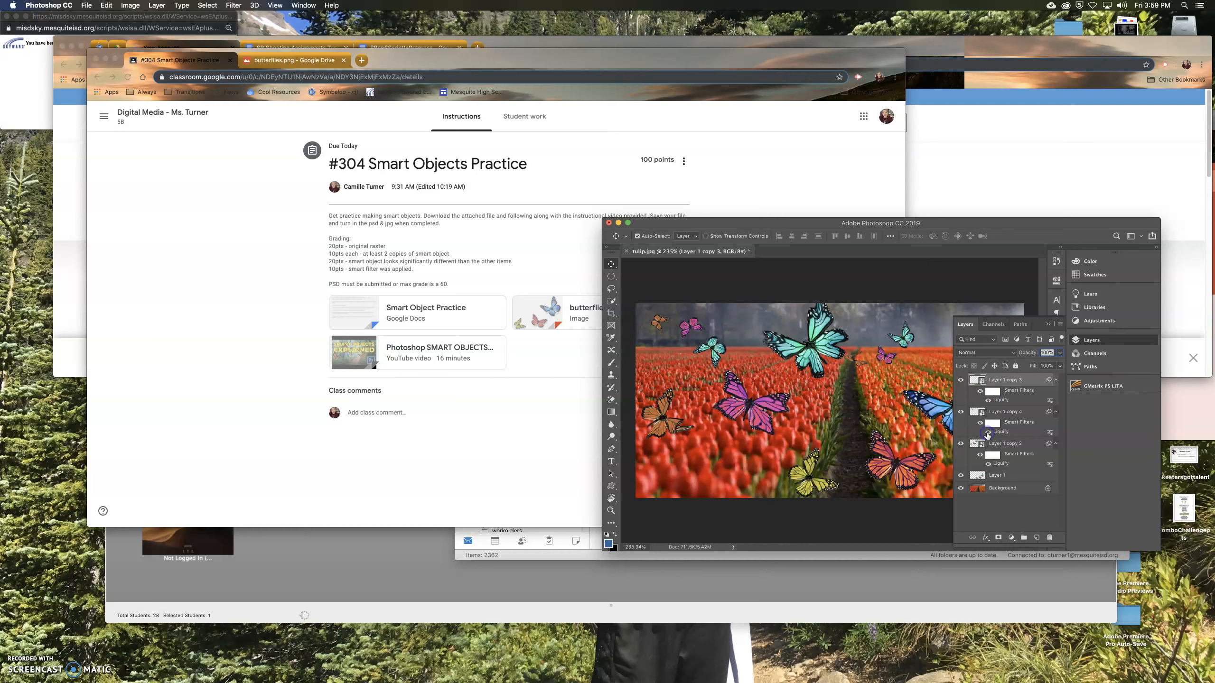
click(980, 424)
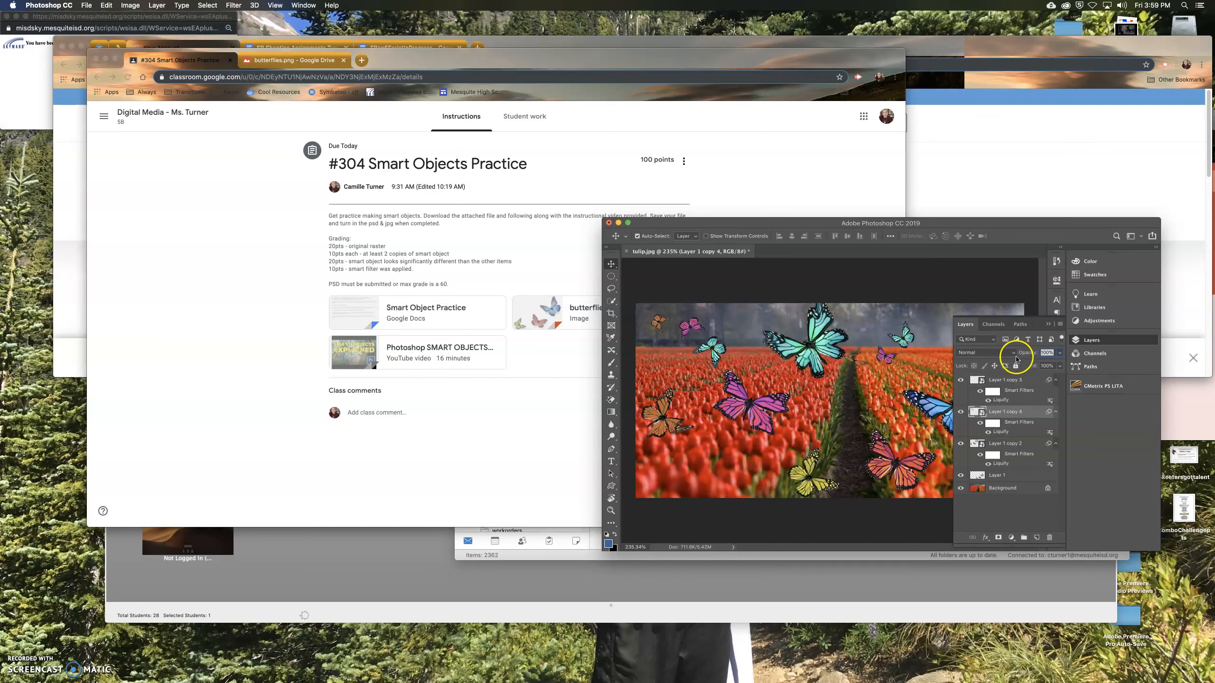
Step: Switch to Chrome and search Google for "cows" in a new tab
drag(754, 224, 383, 118)
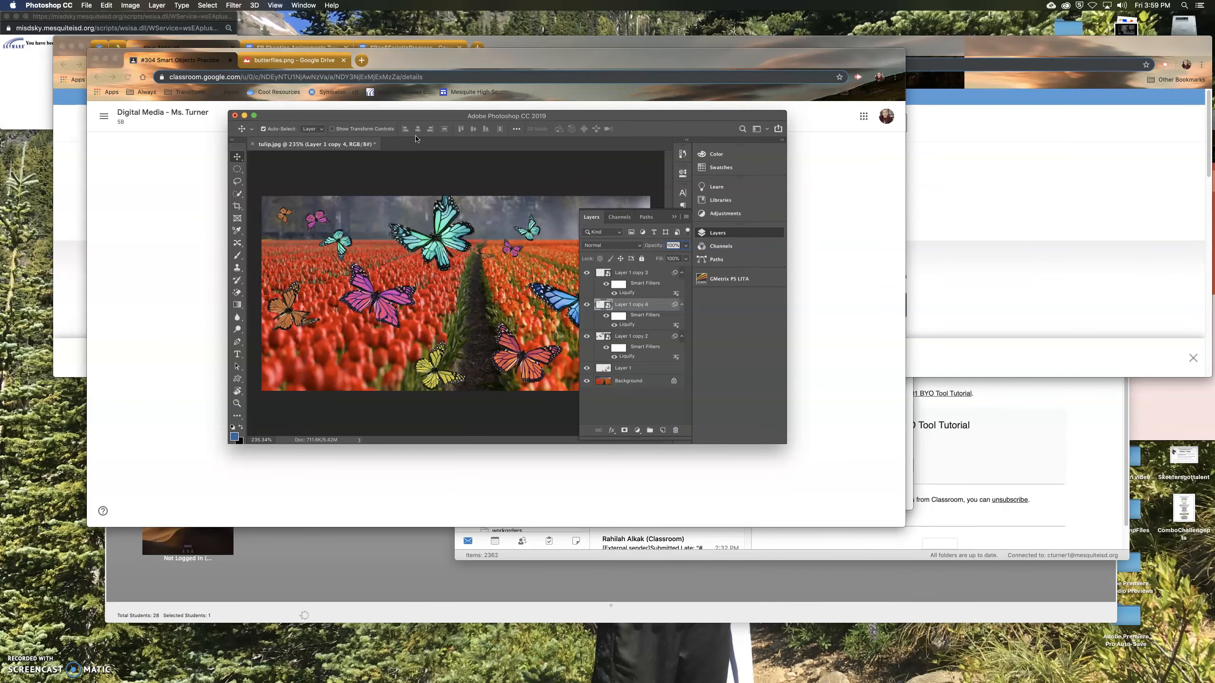
click(448, 89)
click(363, 60)
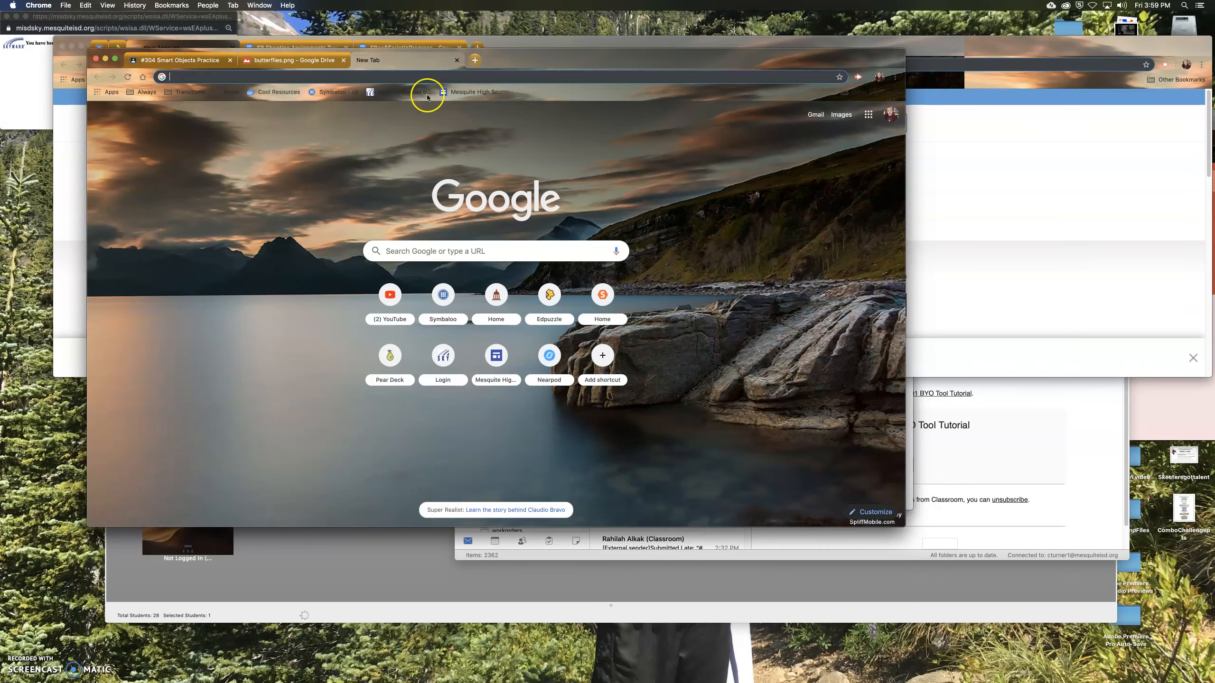
click(440, 251)
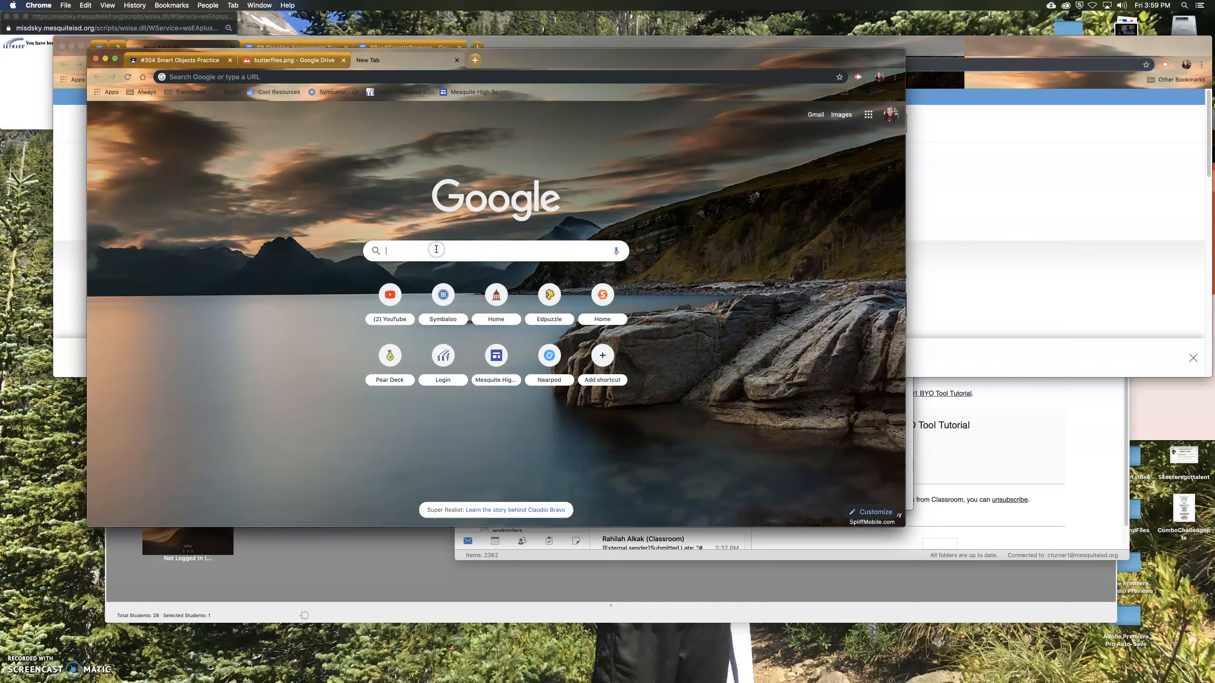
text(cows)
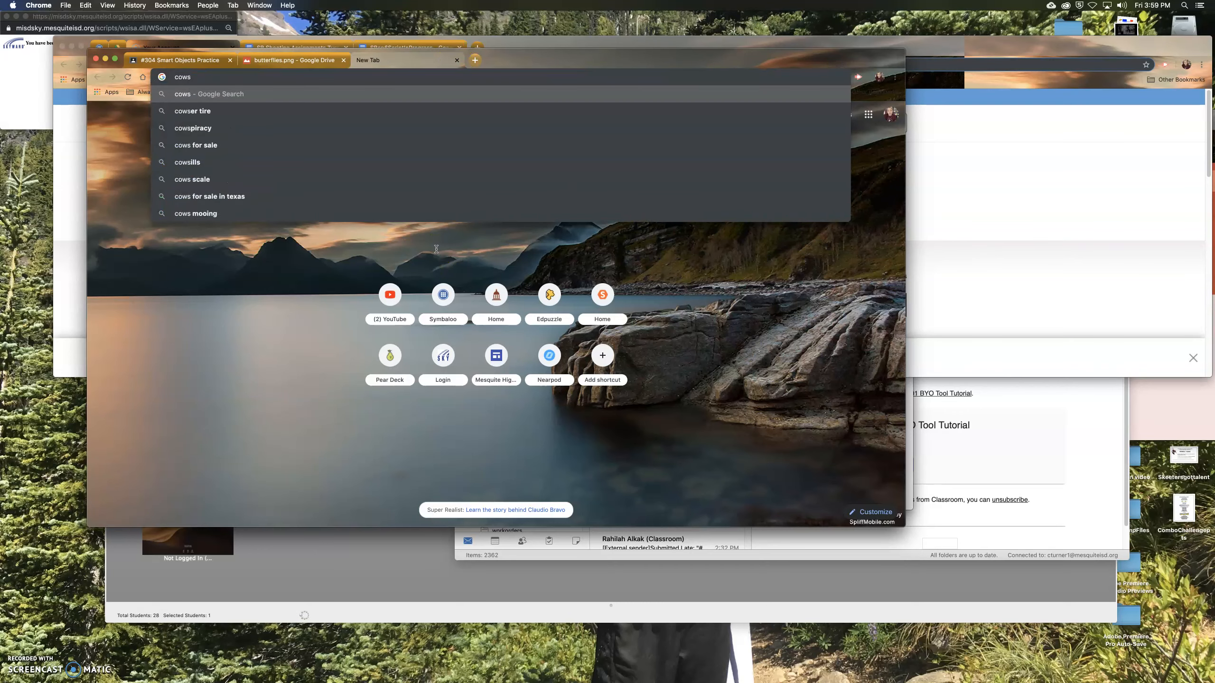
key(Return)
click(477, 190)
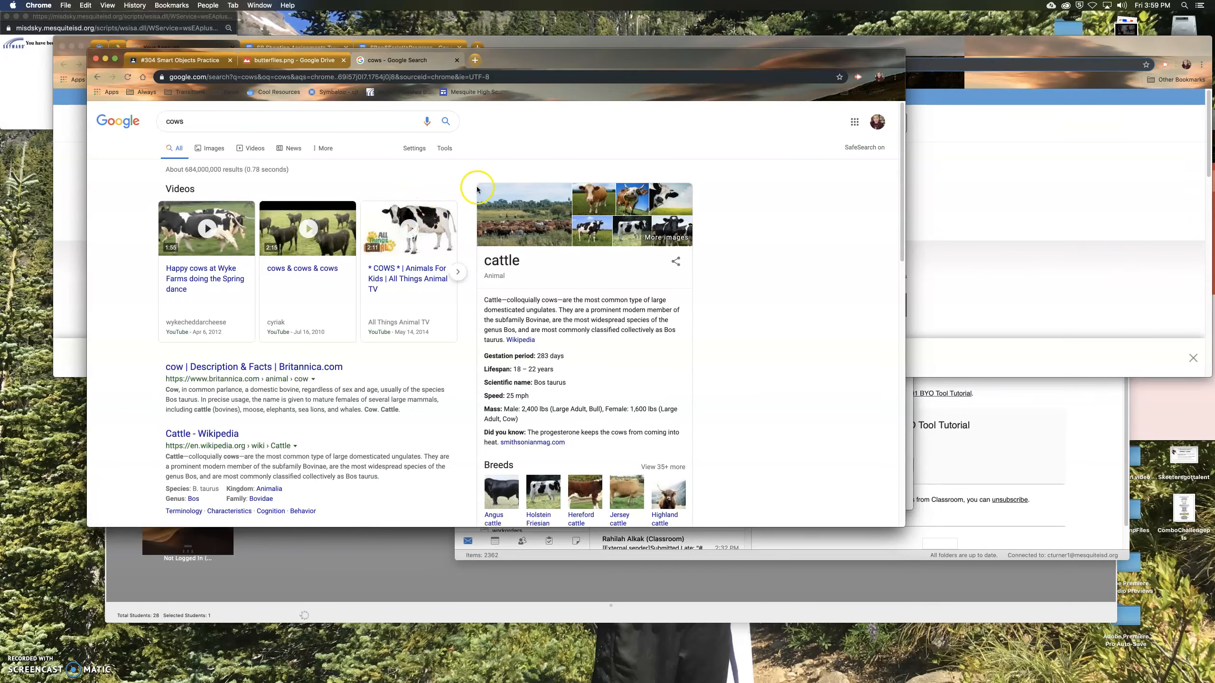
Step: Open the large cattle herd picture from the search results and go to its source page on Britannica
right_click(532, 205)
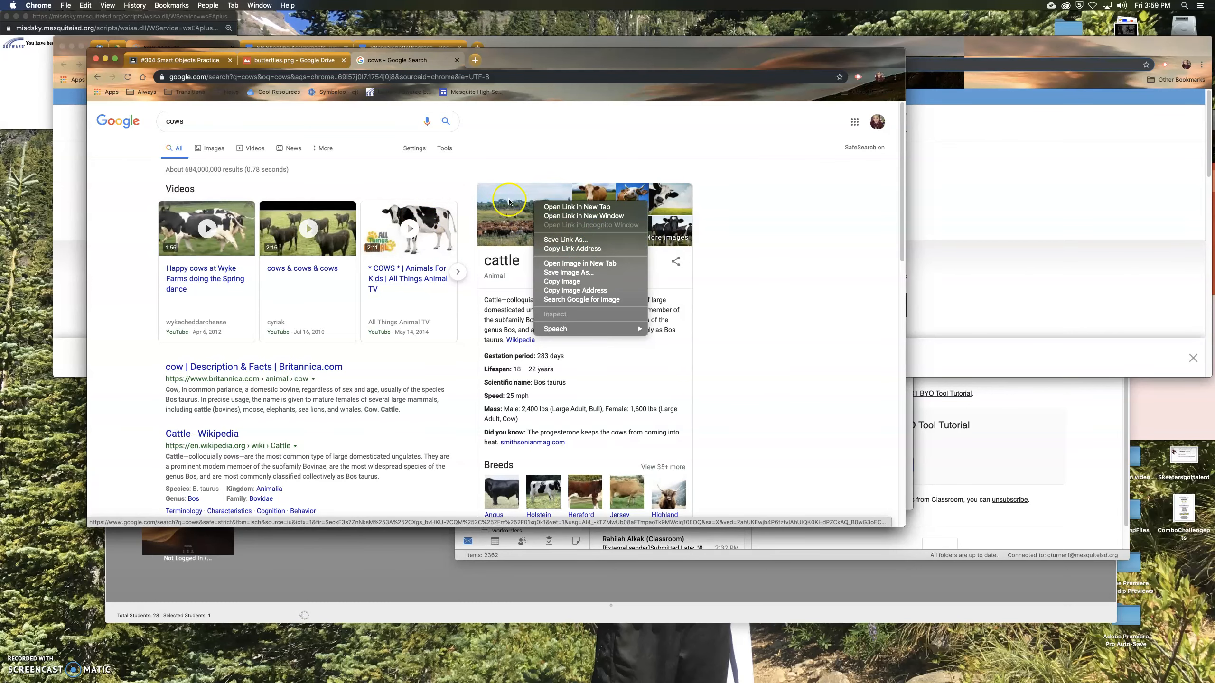
click(513, 206)
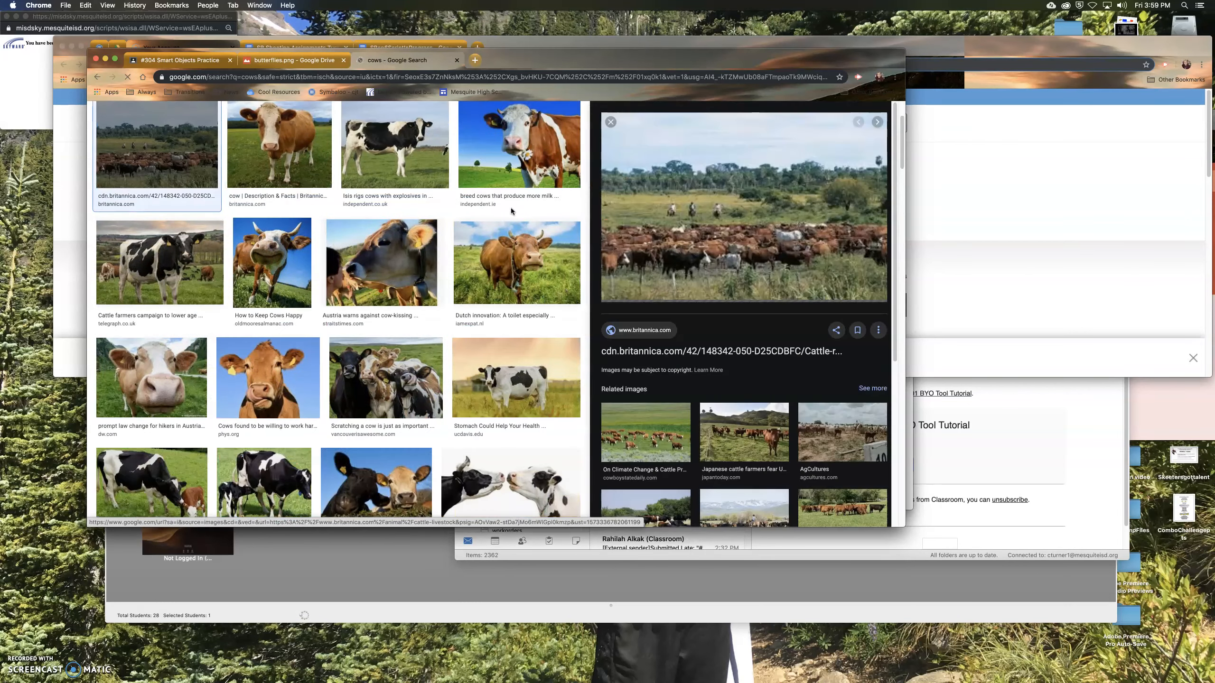
drag(707, 234, 706, 236)
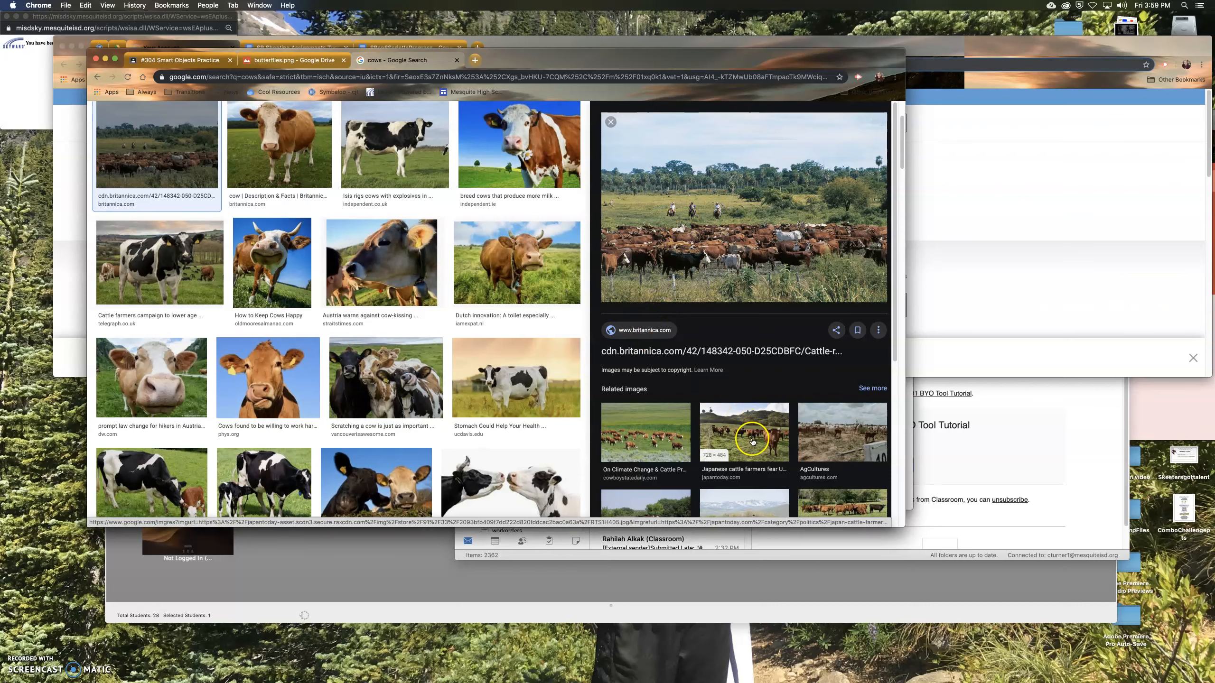
scroll(290, 375, down, 2)
scroll(290, 375, down, 2)
scroll(168, 335, up, 3)
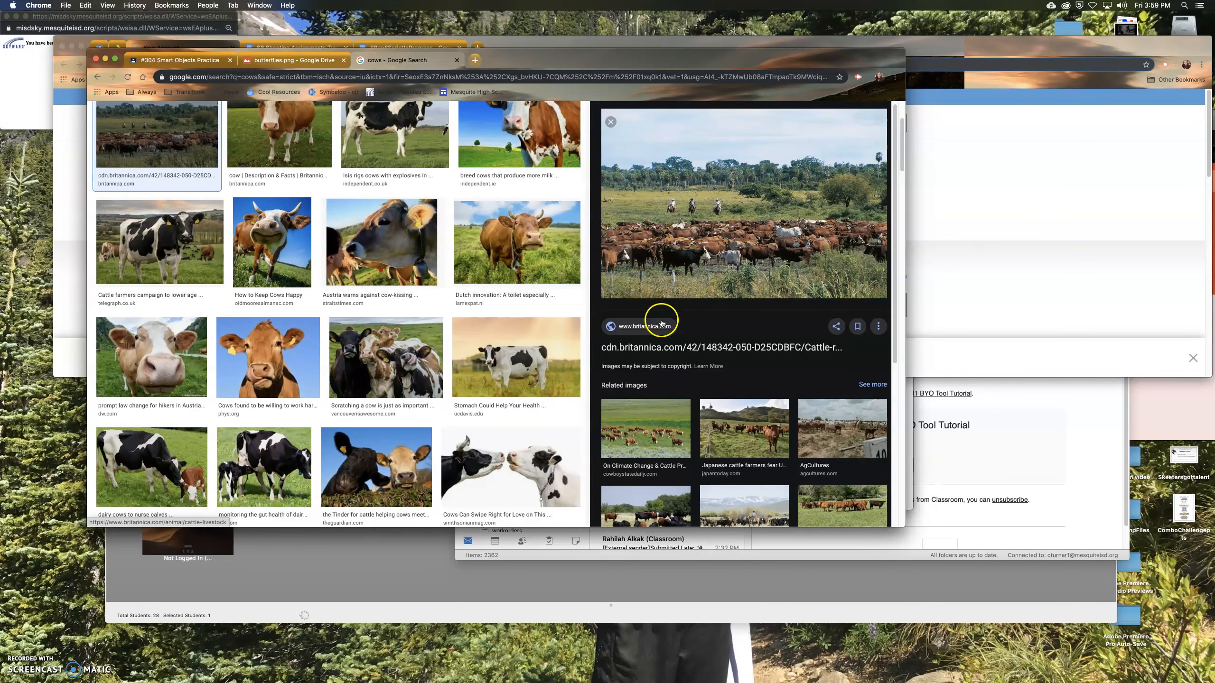
click(664, 283)
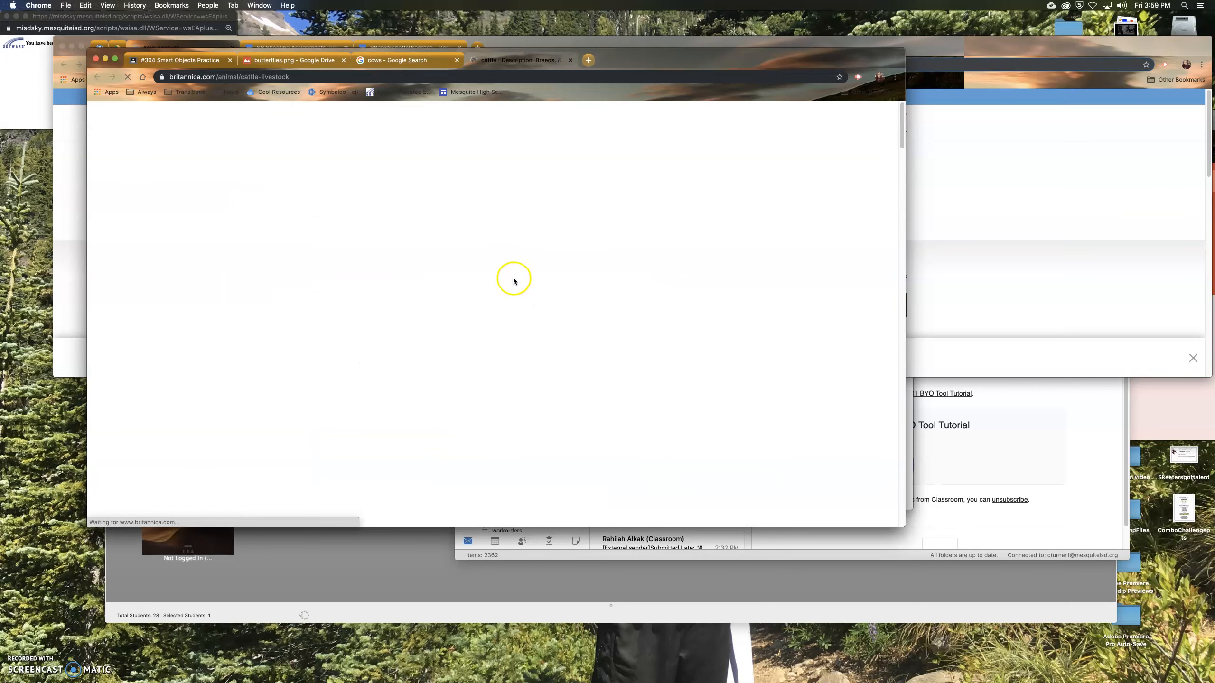
Step: Find the cattle herd picture in the article's Quick Facts and open it in the media viewer
scroll(517, 290, down, 15)
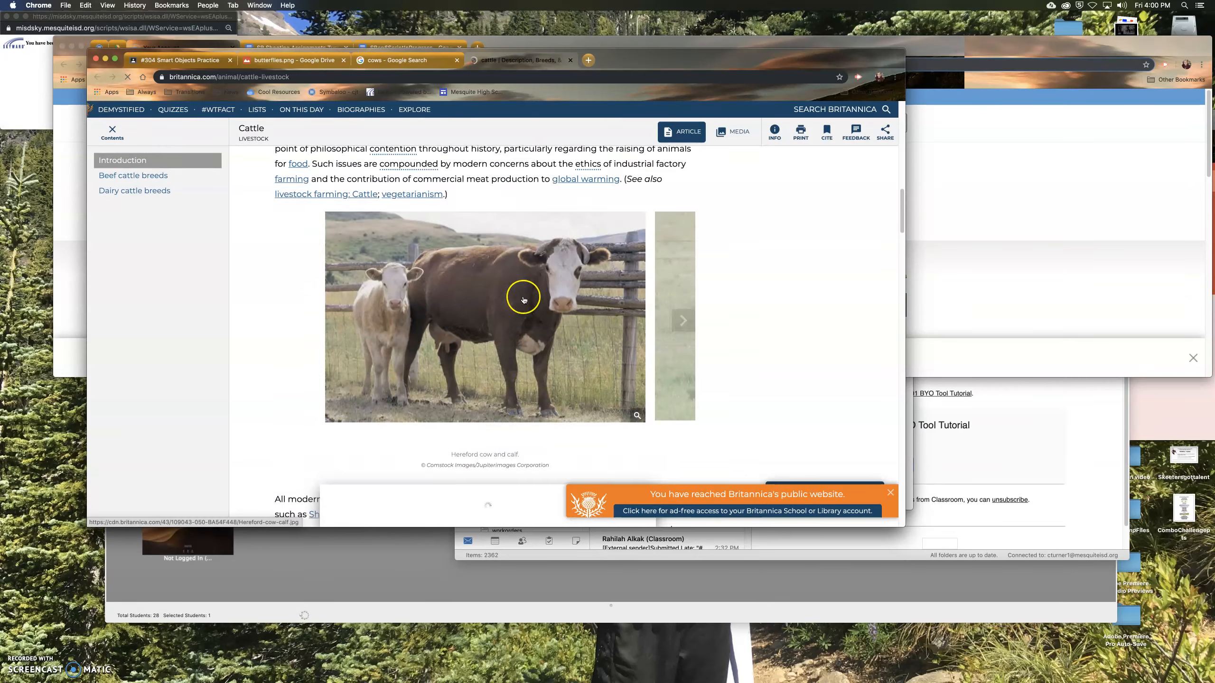
scroll(524, 300, down, 20)
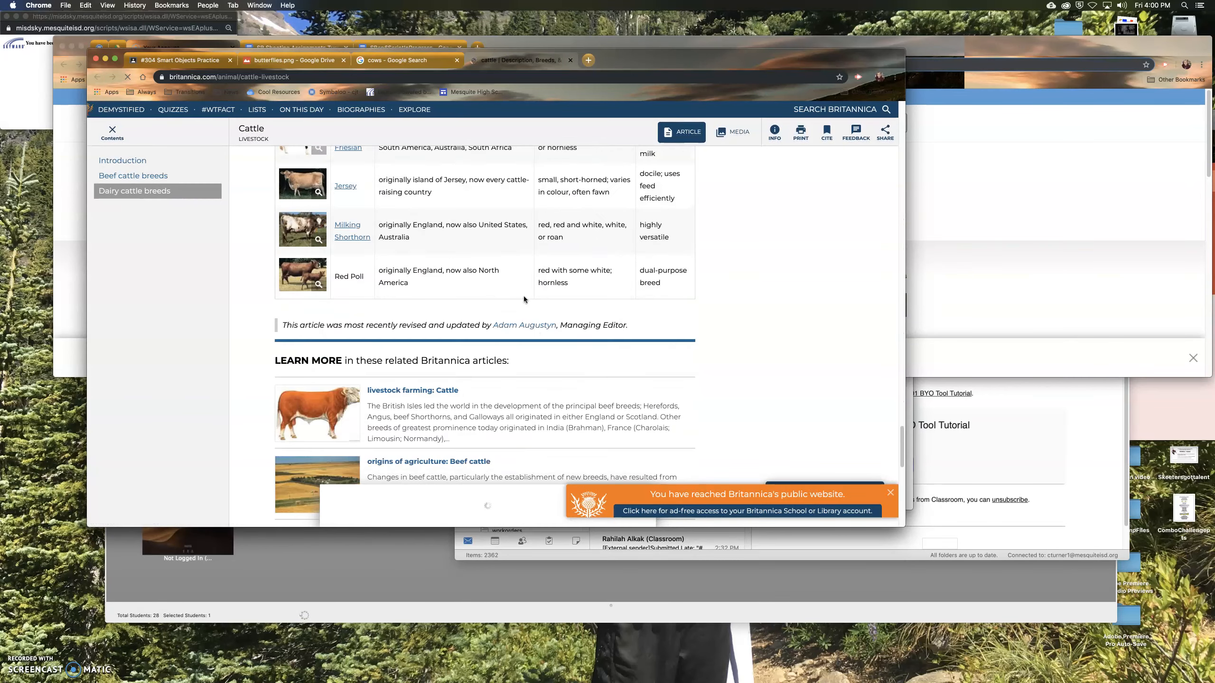
scroll(524, 296, up, 20)
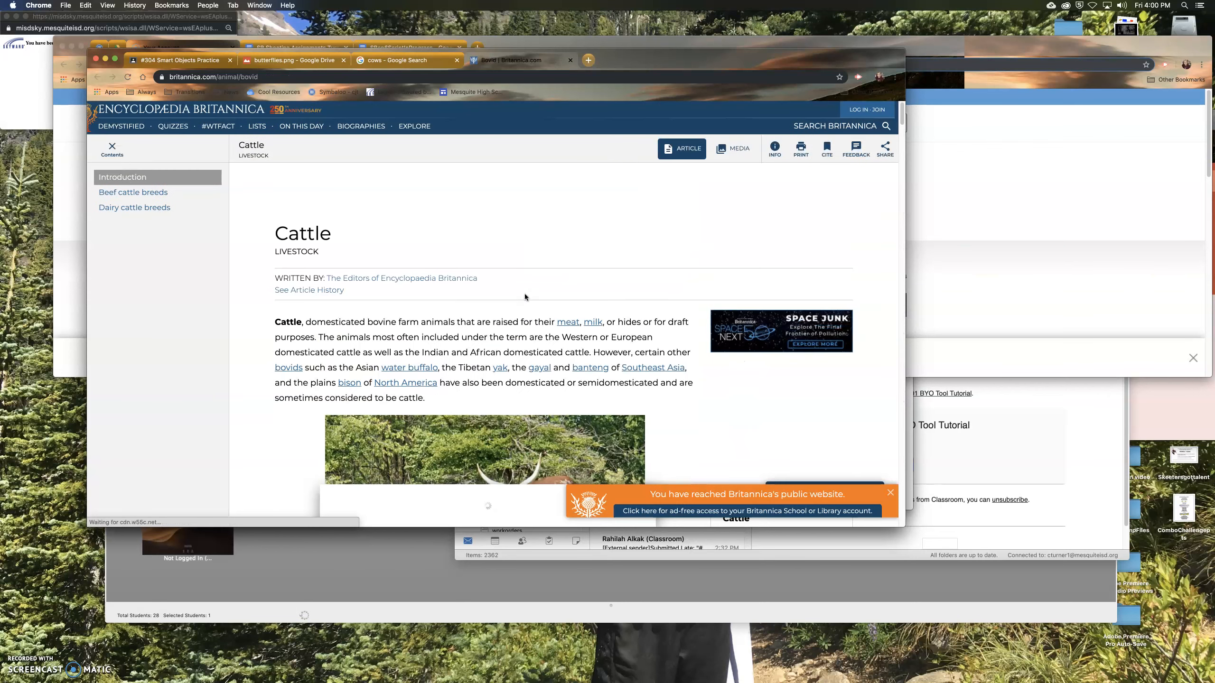
scroll(525, 297, up, 3)
scroll(525, 297, down, 2)
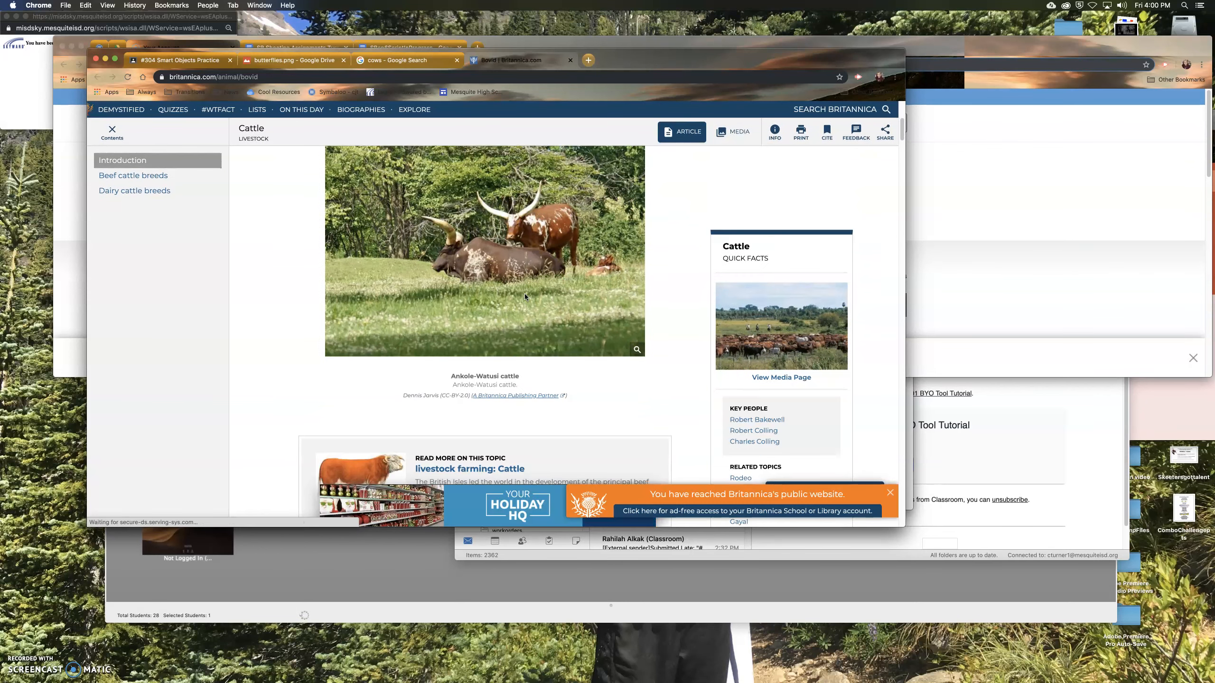
click(770, 328)
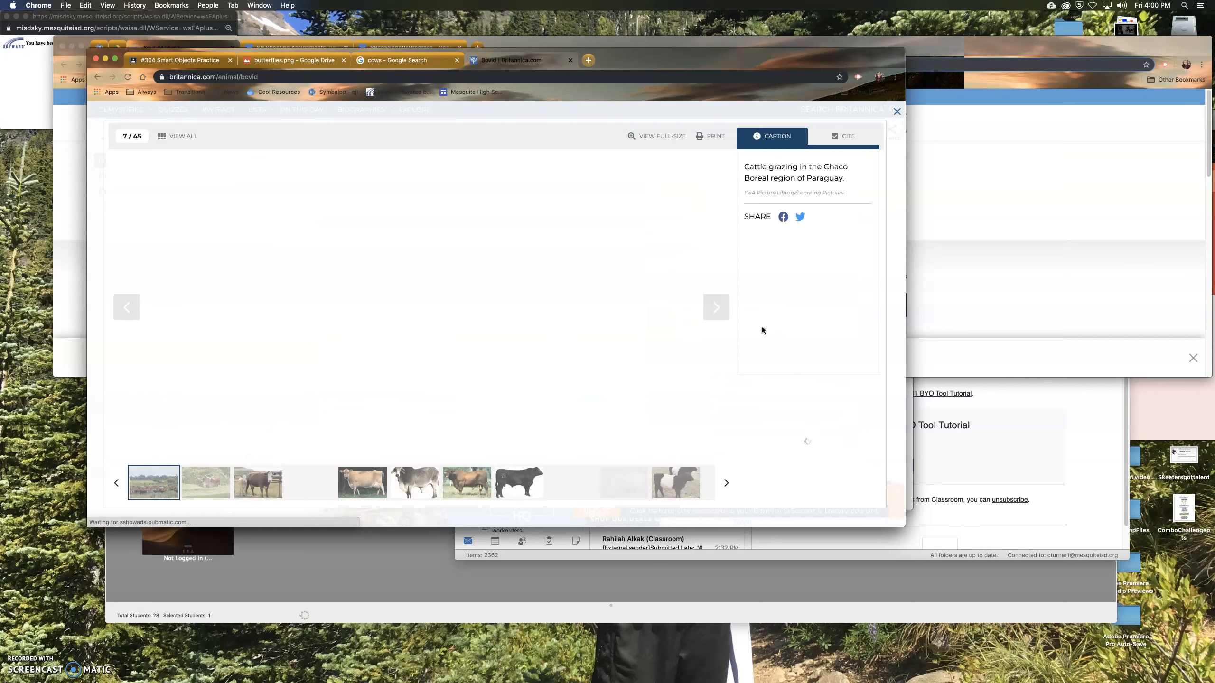
Step: Save the herd picture as the JPEG Cattle-region-Chaco-Boreal-Paraguay in the Downloads folder
right_click(438, 248)
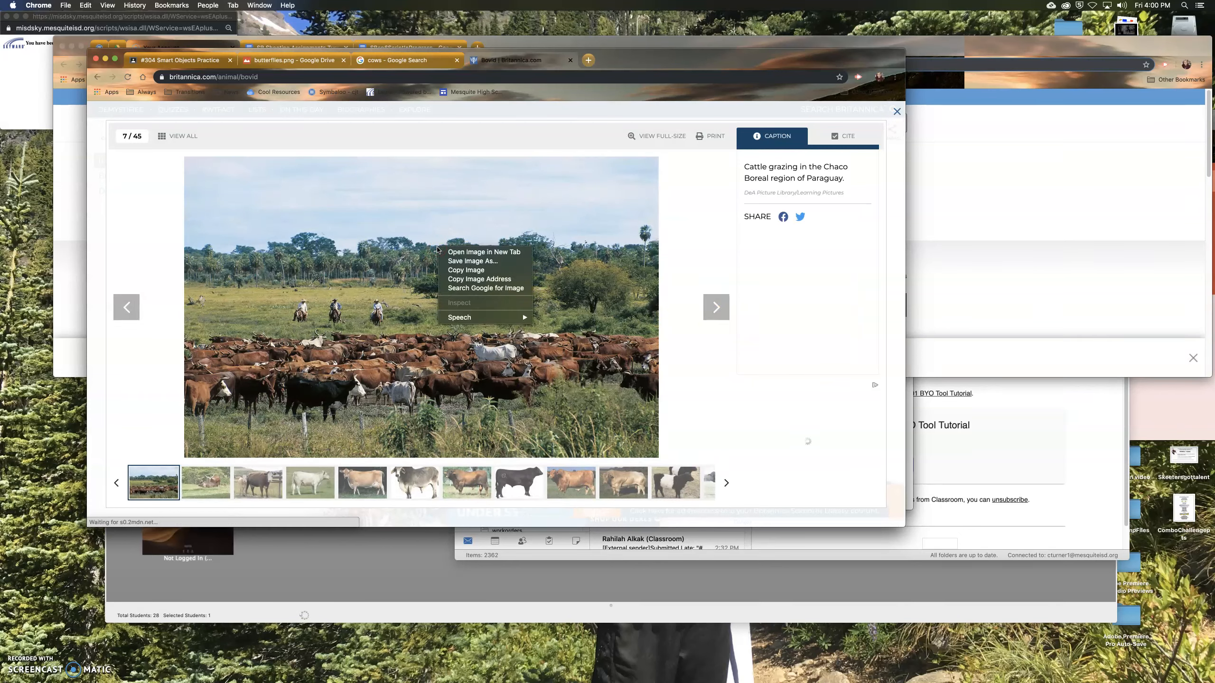
click(451, 262)
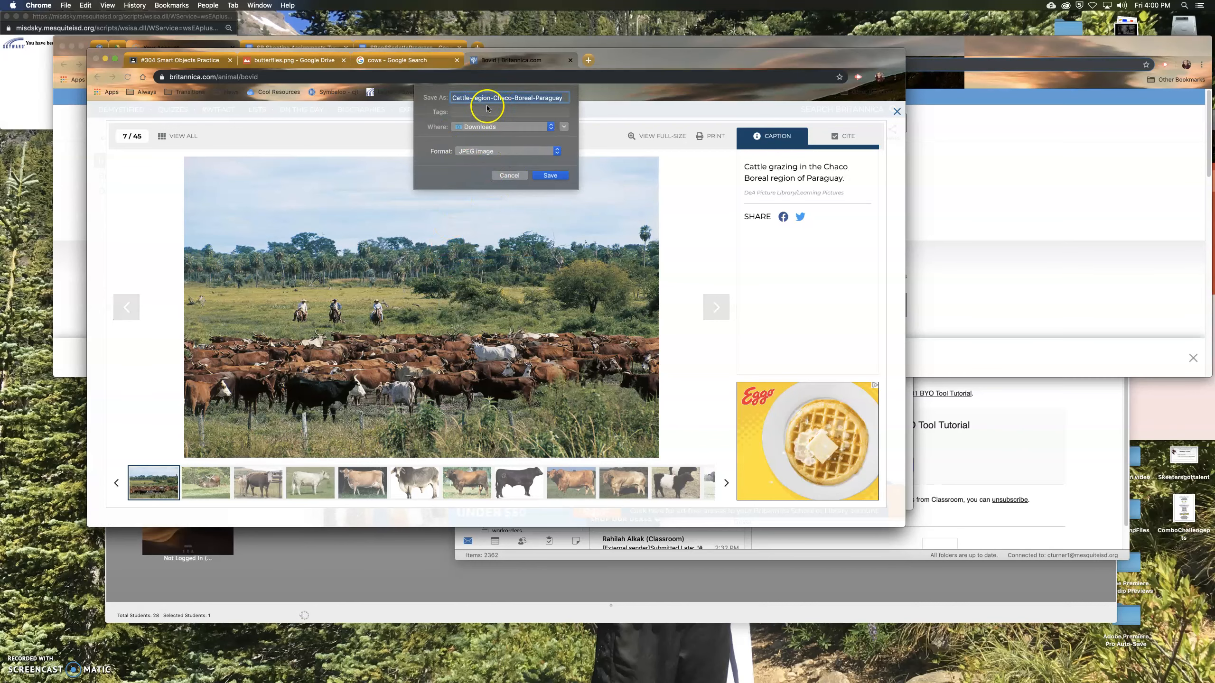
click(549, 174)
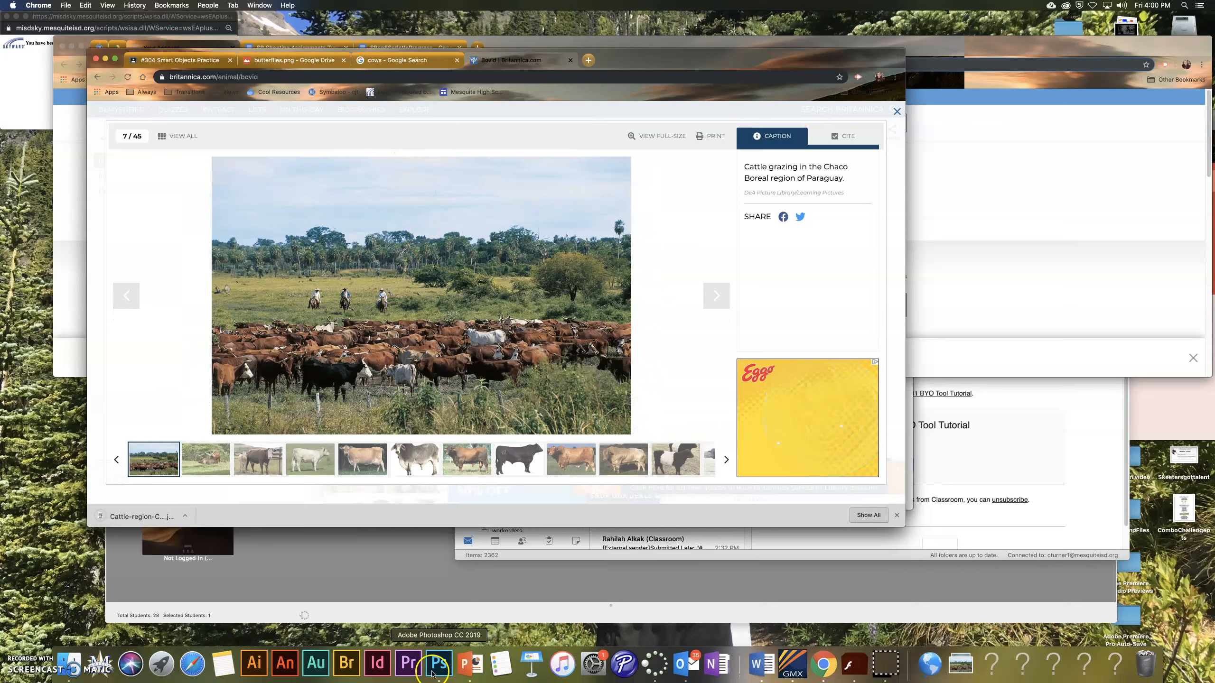
Step: Switch to Photoshop and open Cattle-region-Chaco-Boreal-Paraguay.jpg from Downloads
click(432, 672)
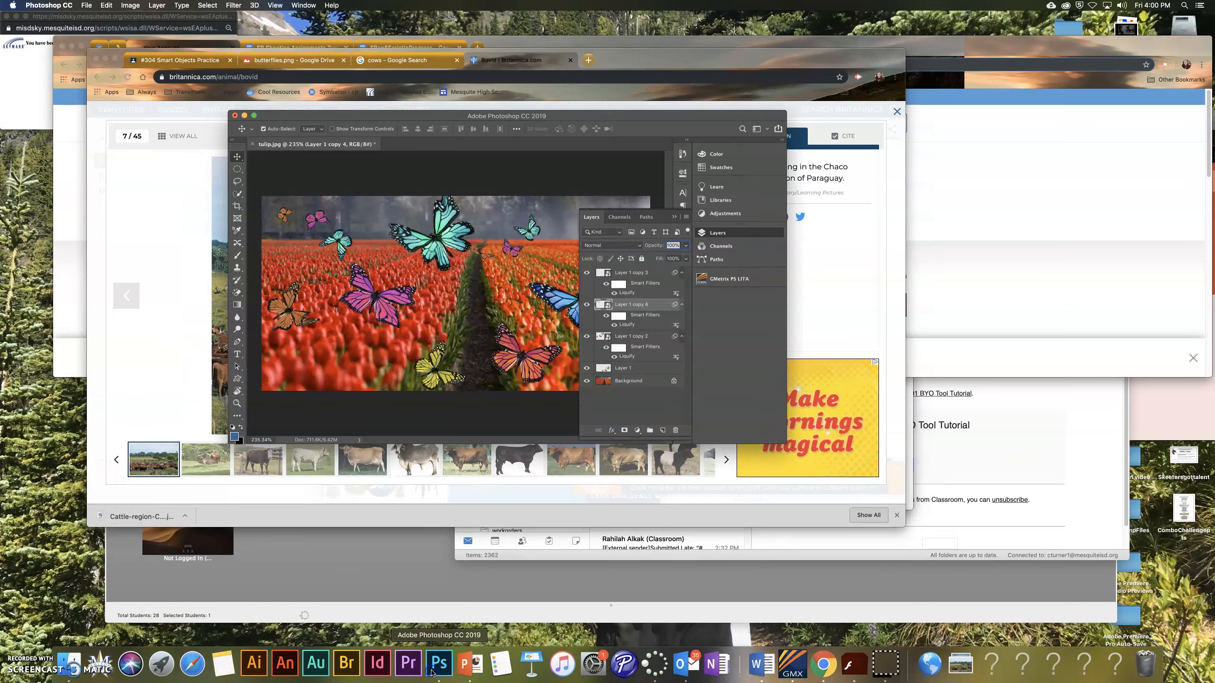
click(92, 4)
click(692, 277)
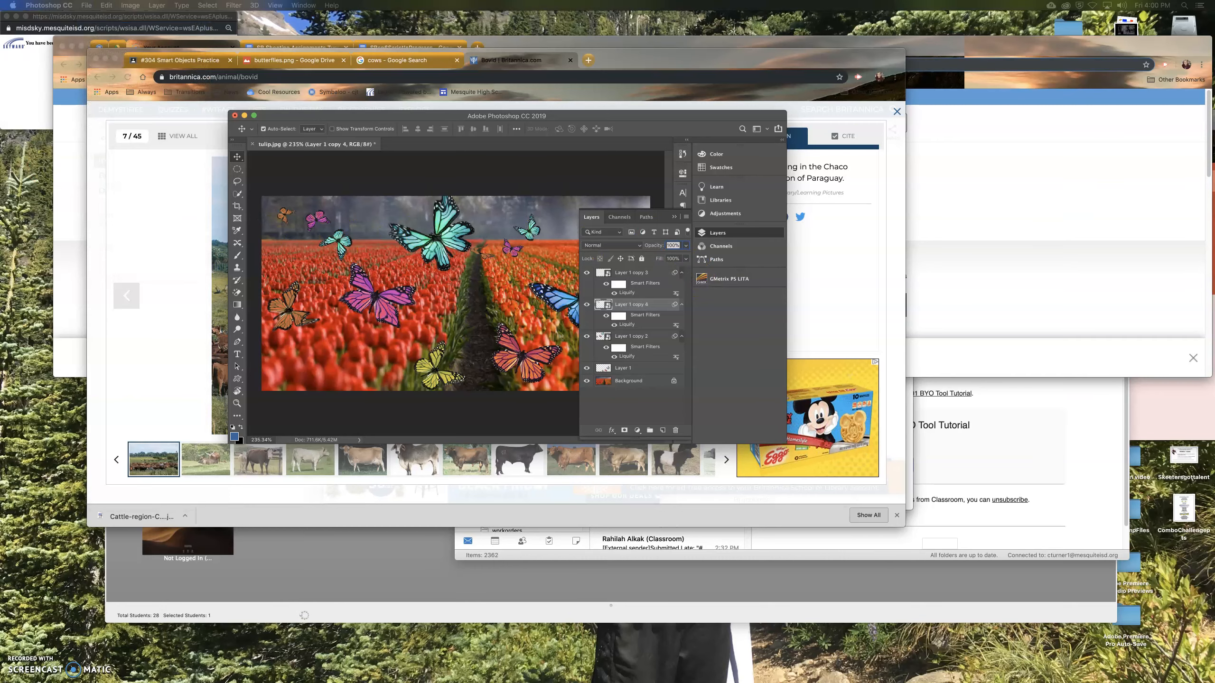
key(super+o)
click(366, 270)
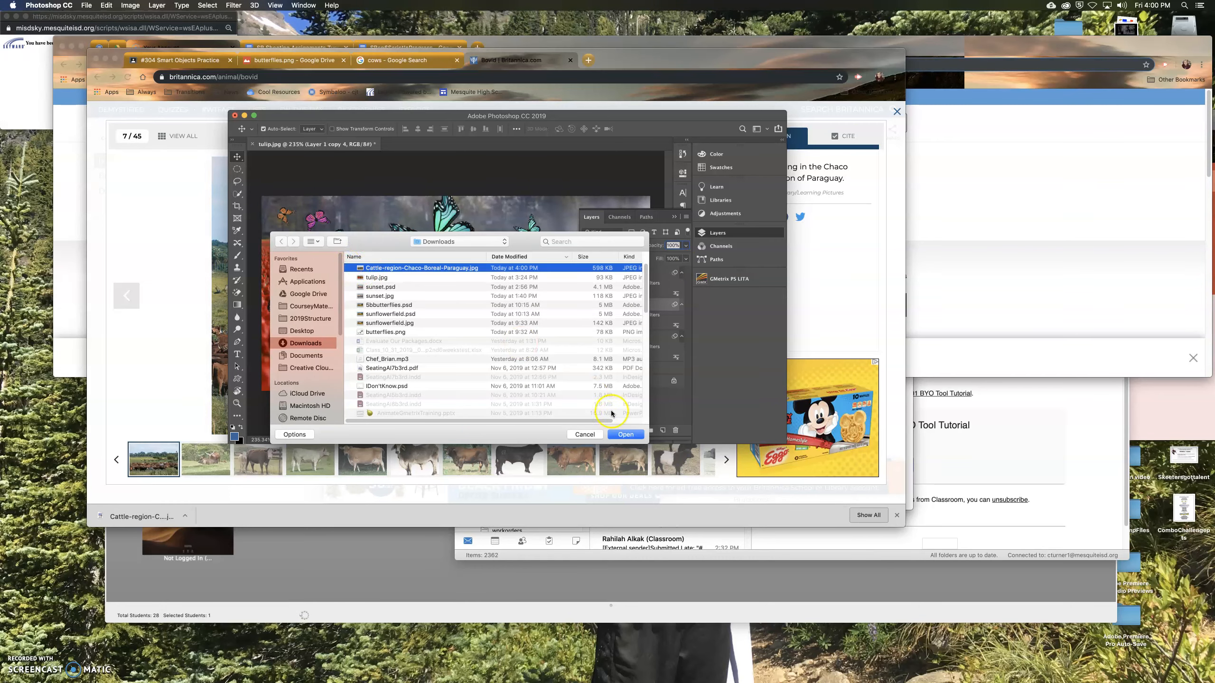
click(623, 435)
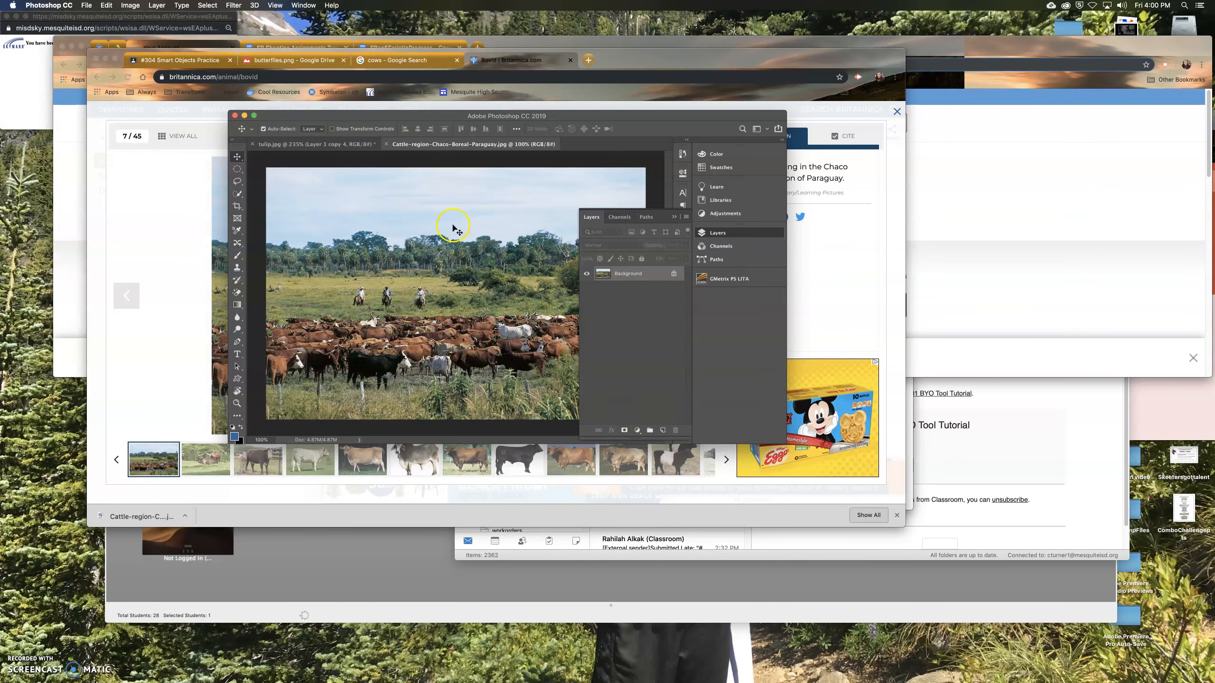
Step: Check the #304 Smart Objects Practice assignment in Chrome, move its window out of the way, and return to Photoshop
click(181, 57)
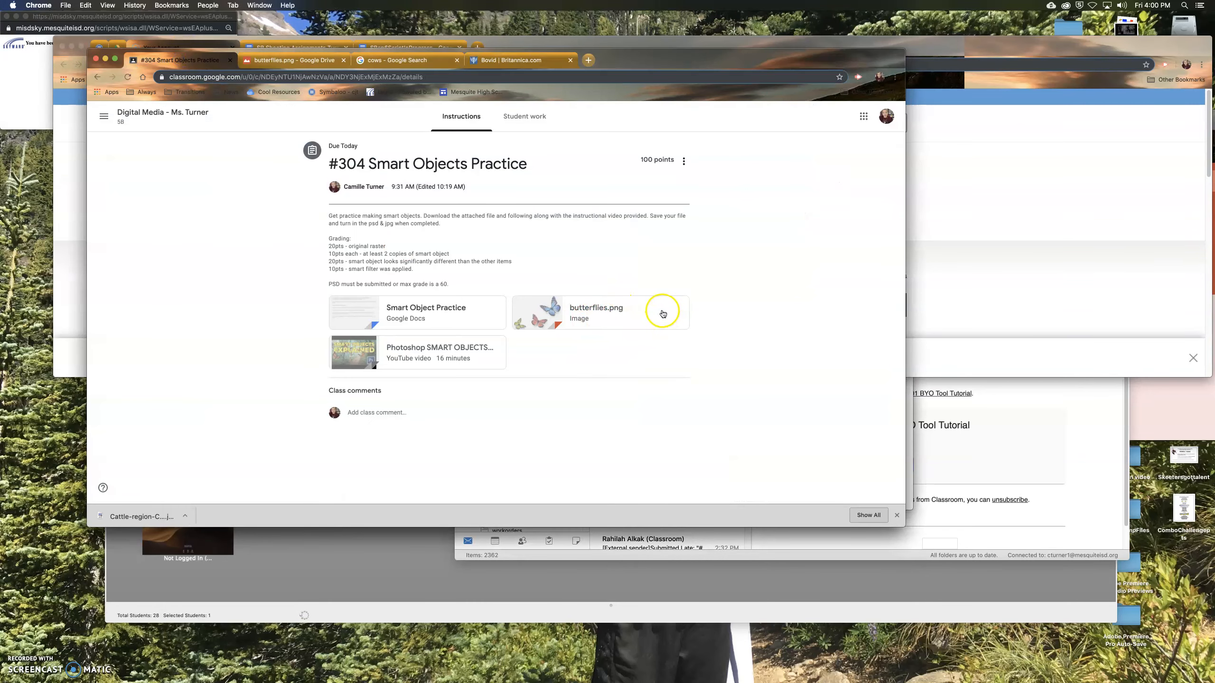
drag(604, 63, 661, 344)
click(527, 229)
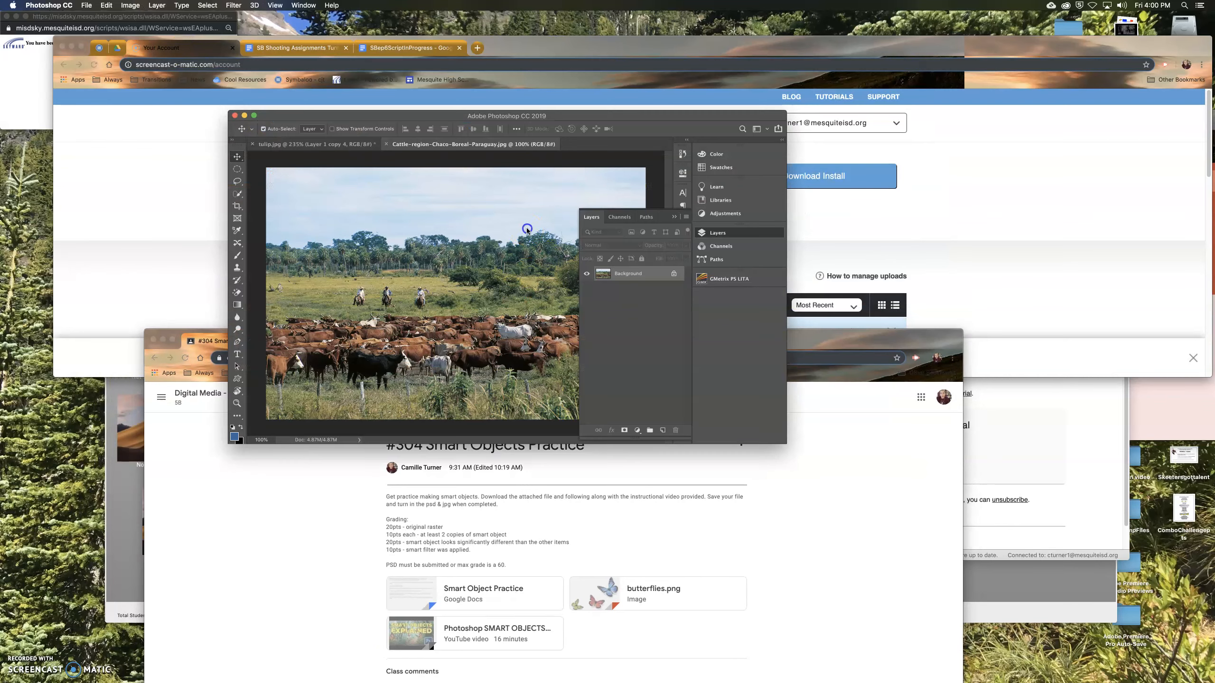
Step: Place butterflies.png from Downloads as an embedded object in the cattle image and move it into the upper-left part of the sky
click(86, 5)
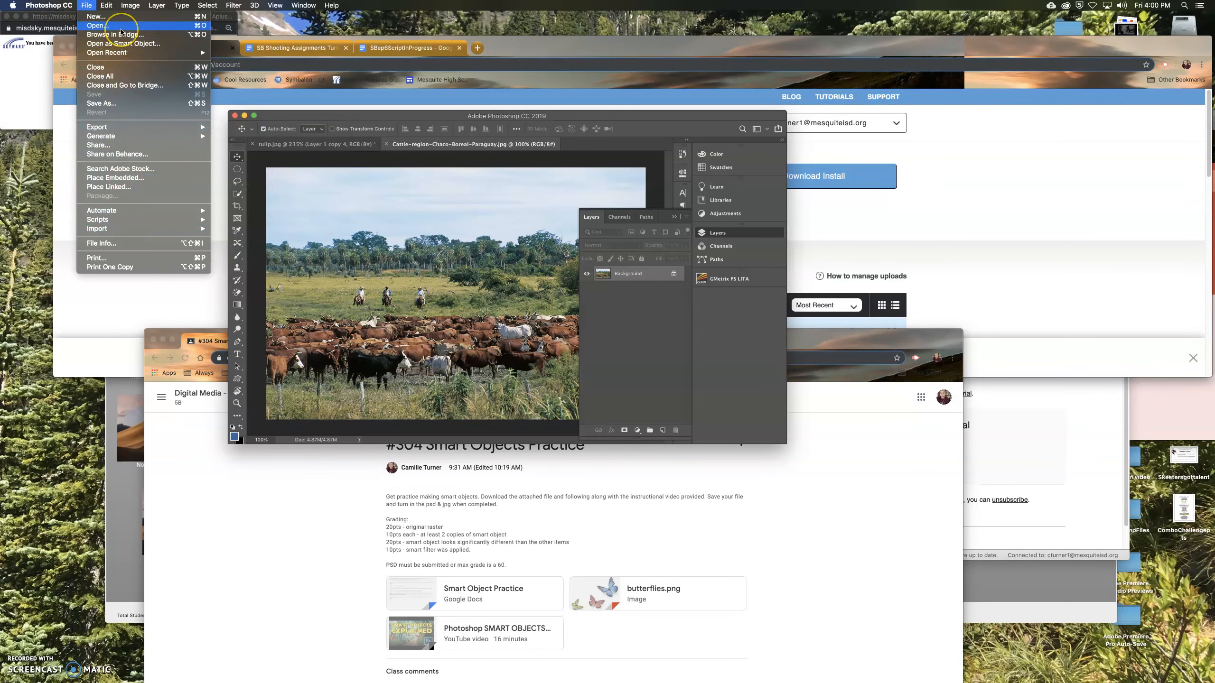
click(146, 178)
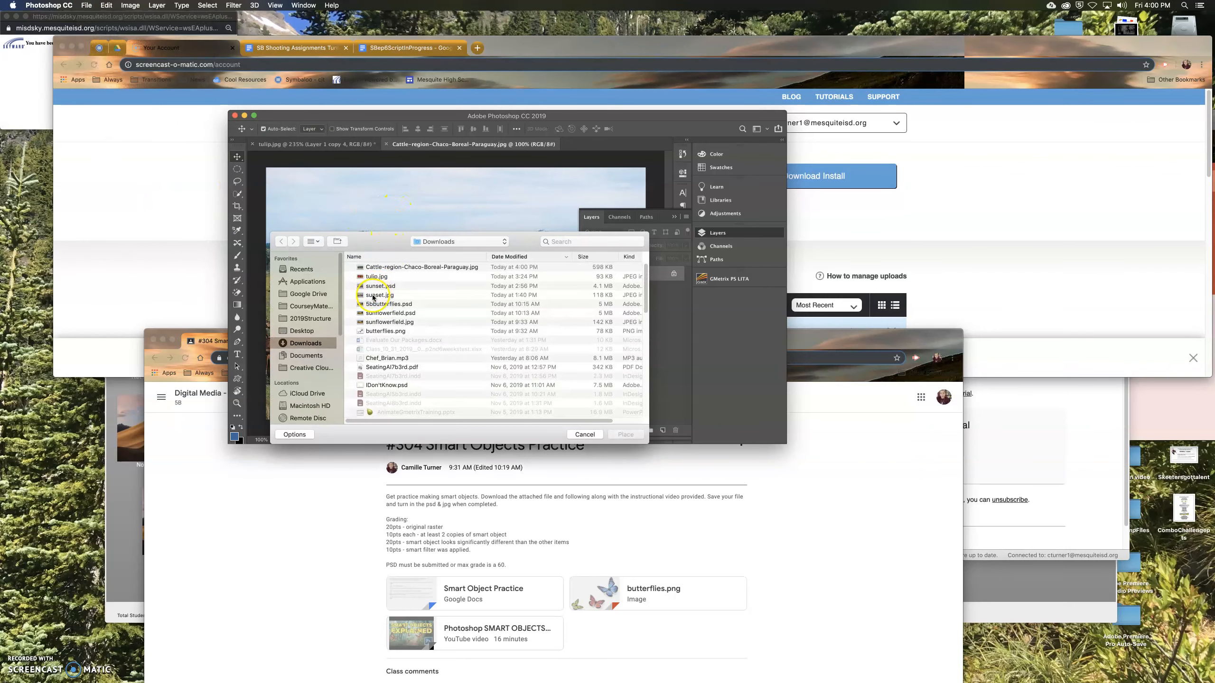
click(376, 332)
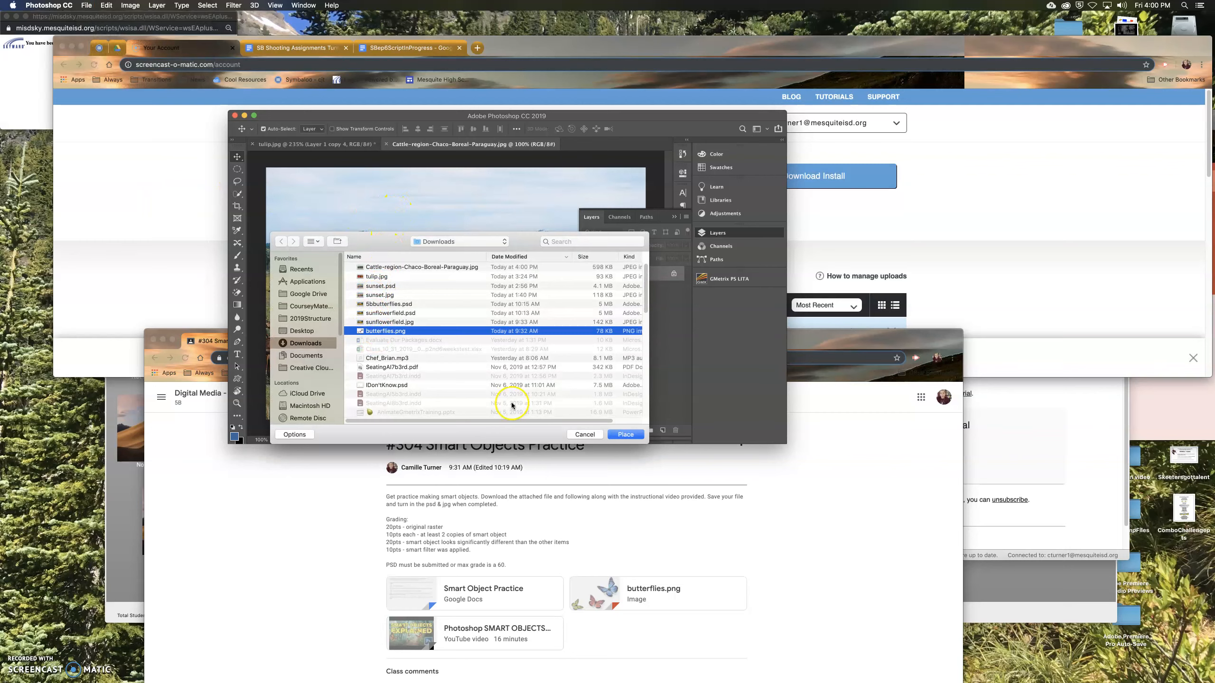
click(633, 435)
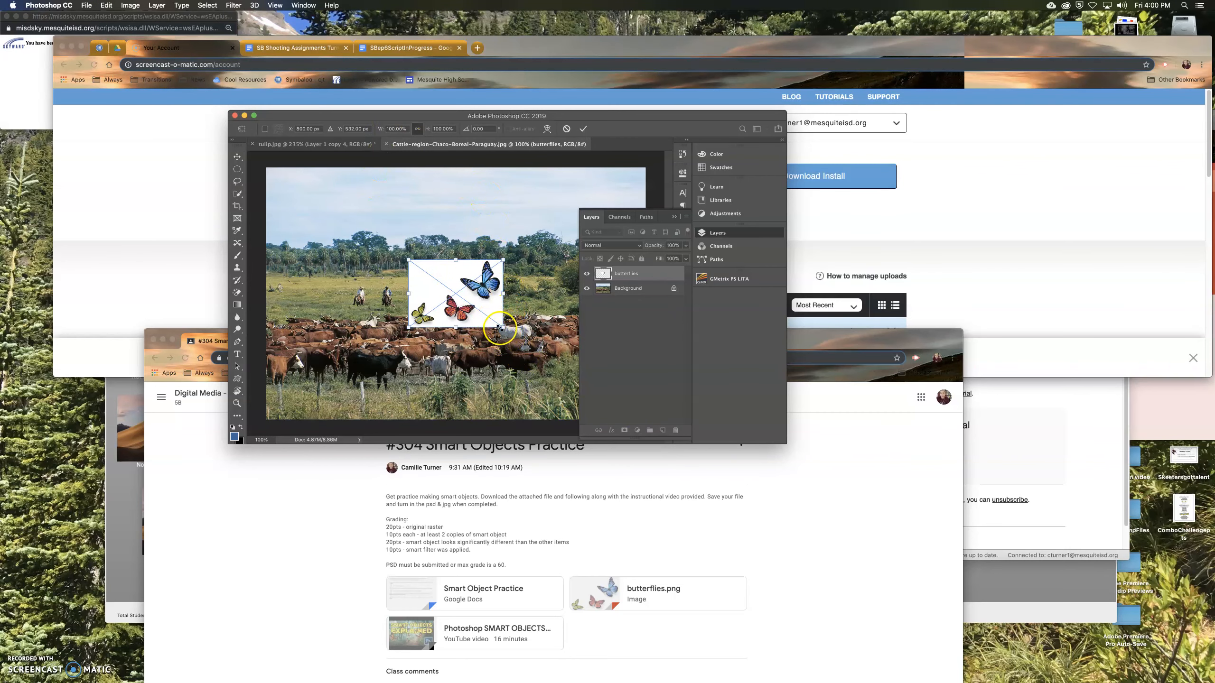
double_click(497, 327)
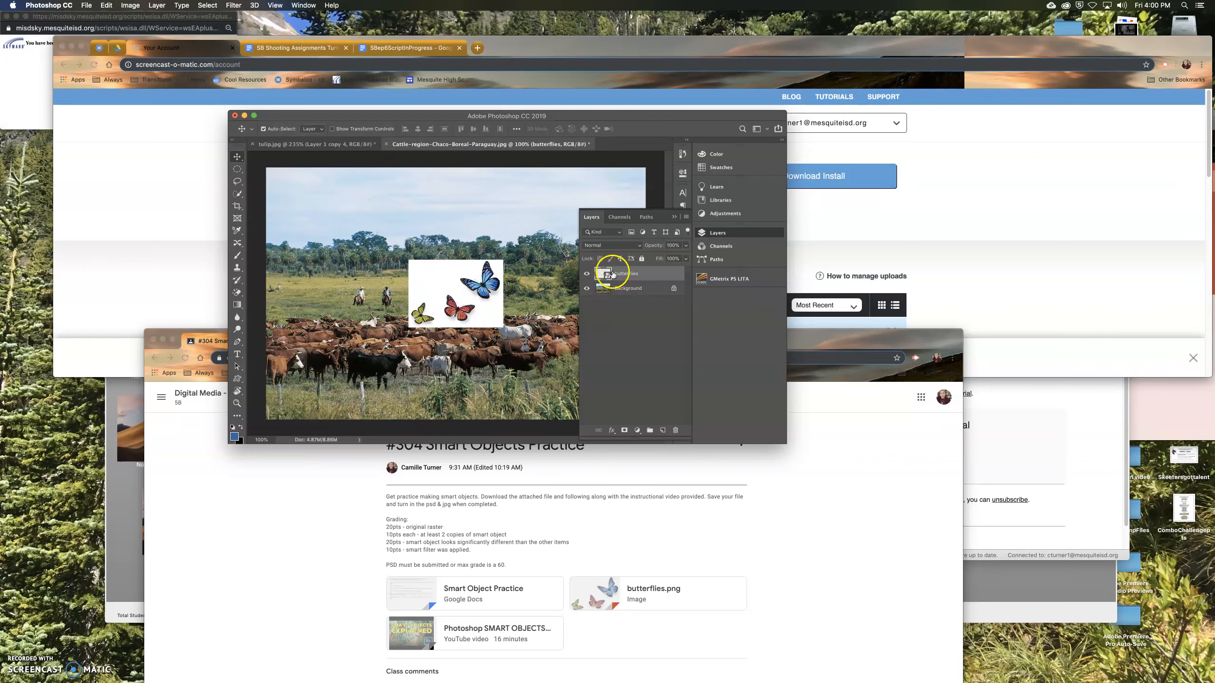
drag(437, 283, 341, 212)
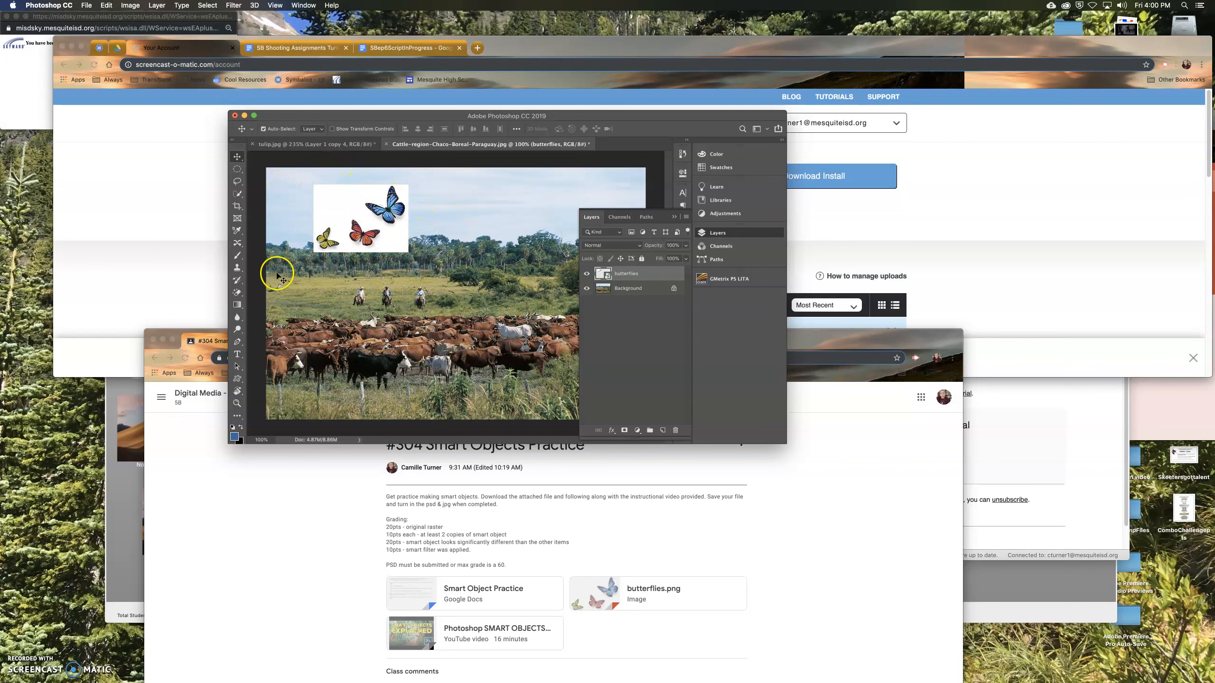
Step: Try to erase the white background from the rasterized butterflies layer using the Magic Eraser at tolerance 35
click(238, 293)
click(271, 310)
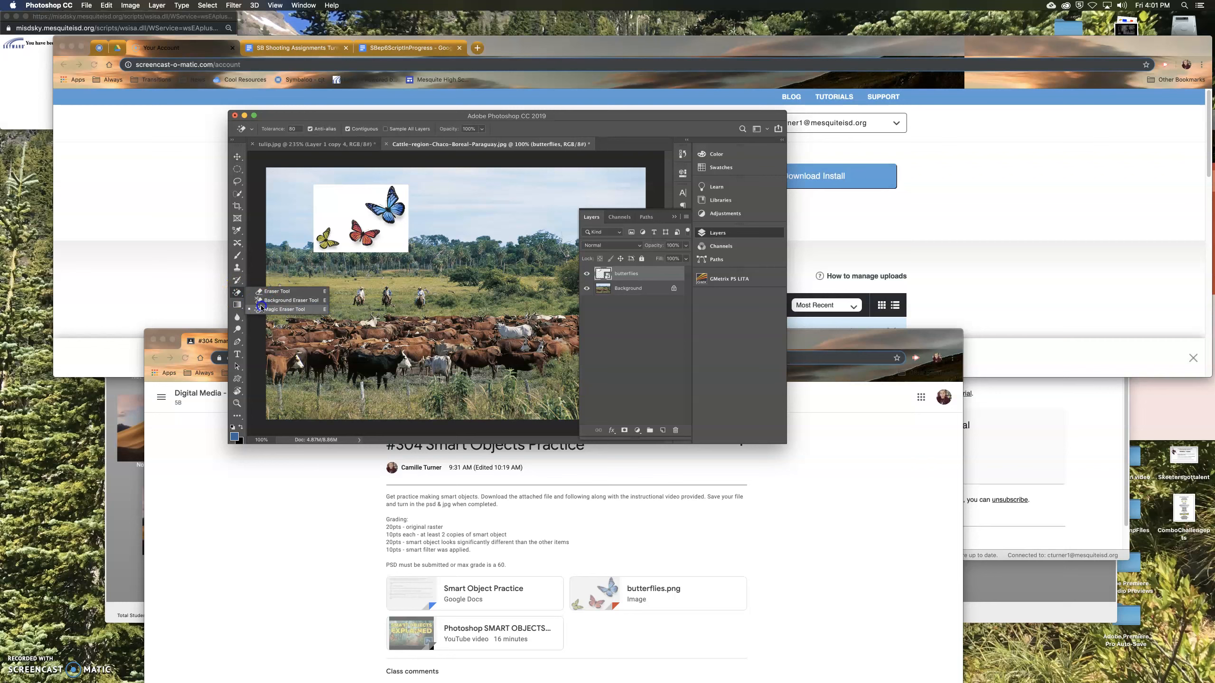
click(258, 309)
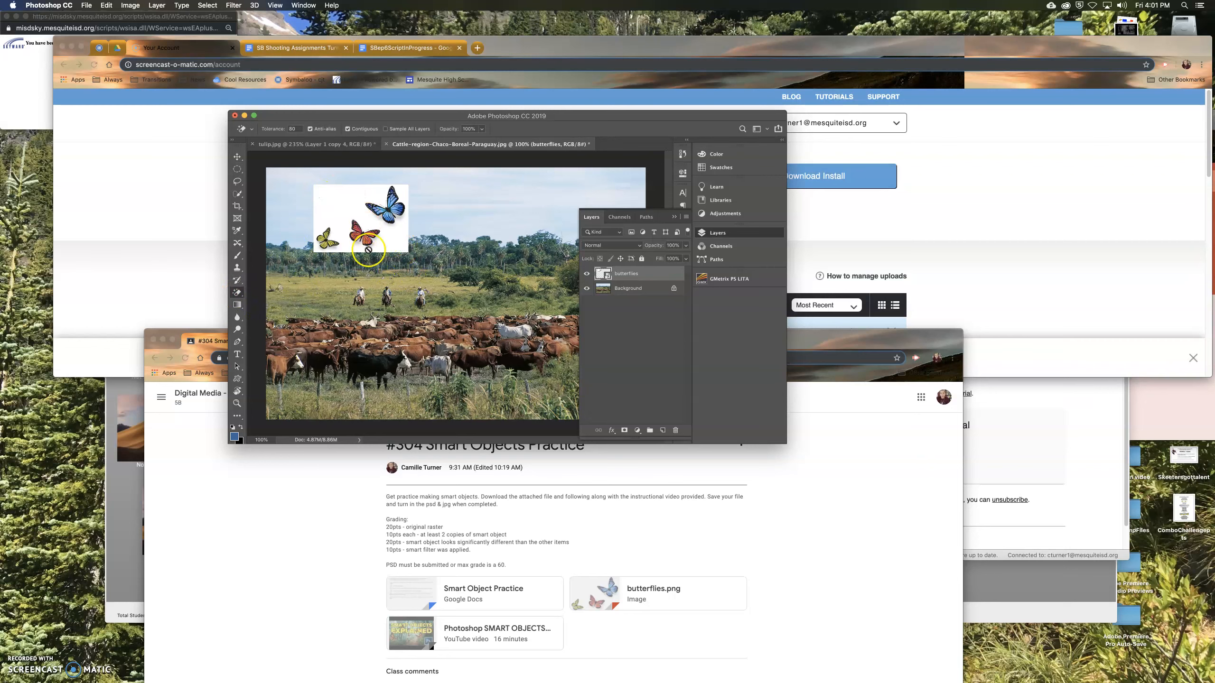
click(345, 206)
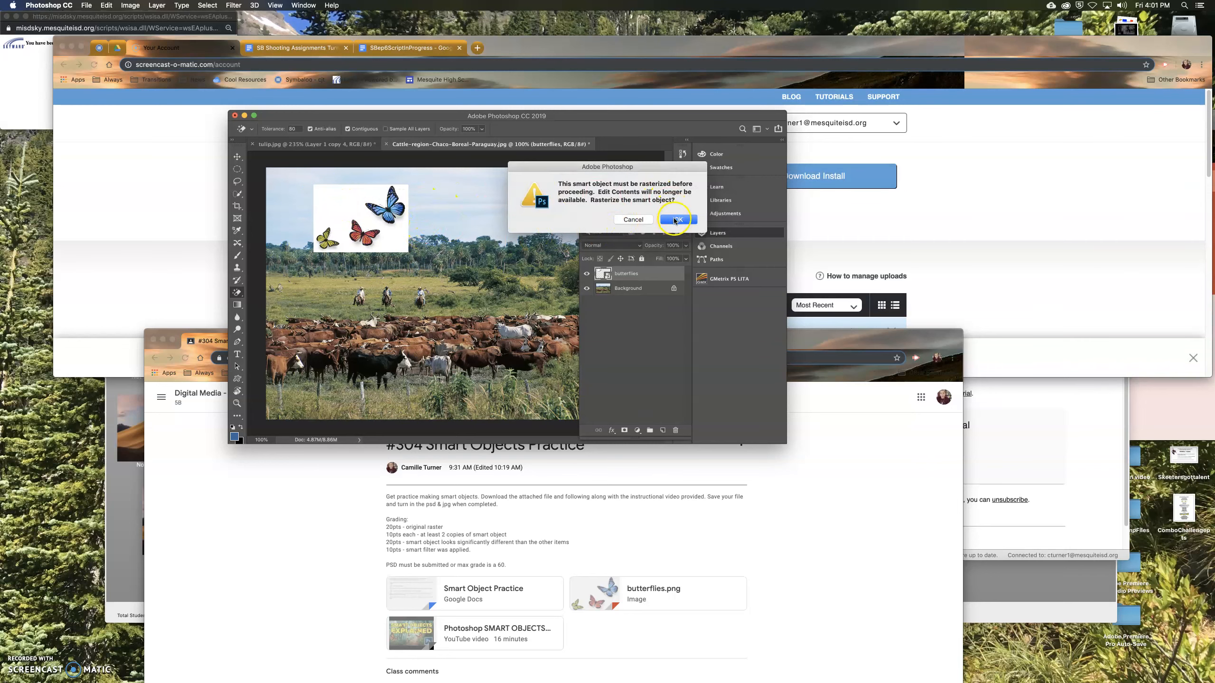
click(677, 220)
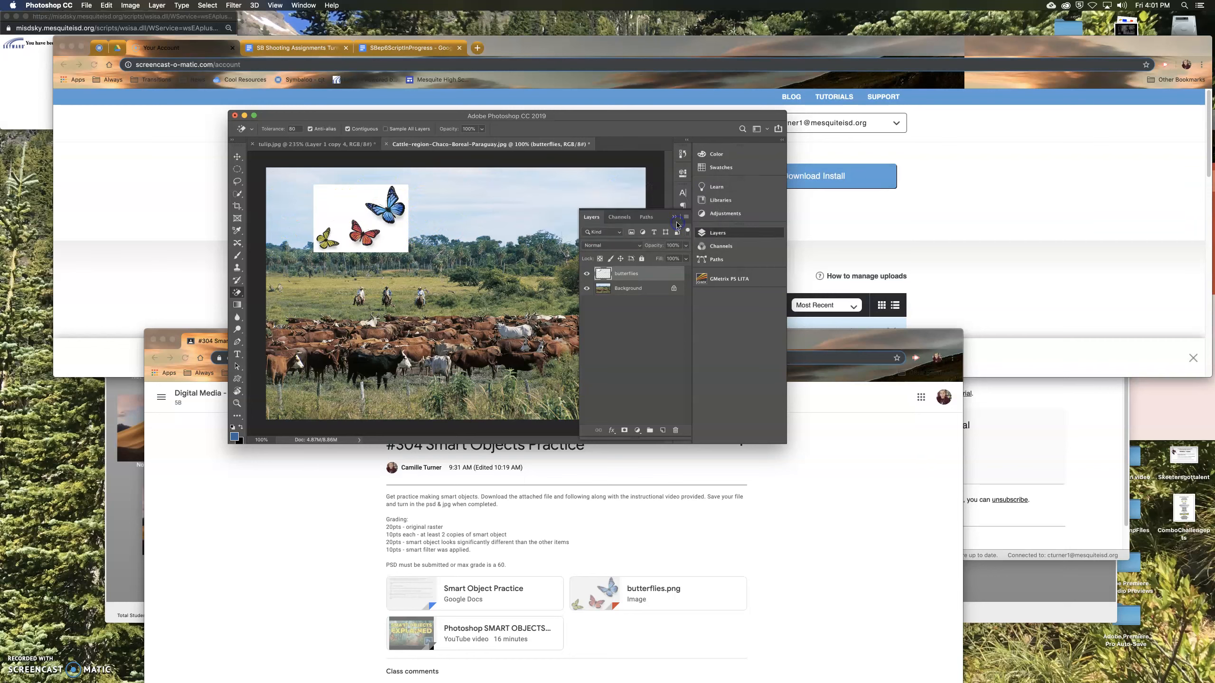
click(291, 128)
text(35)
click(366, 198)
click(344, 211)
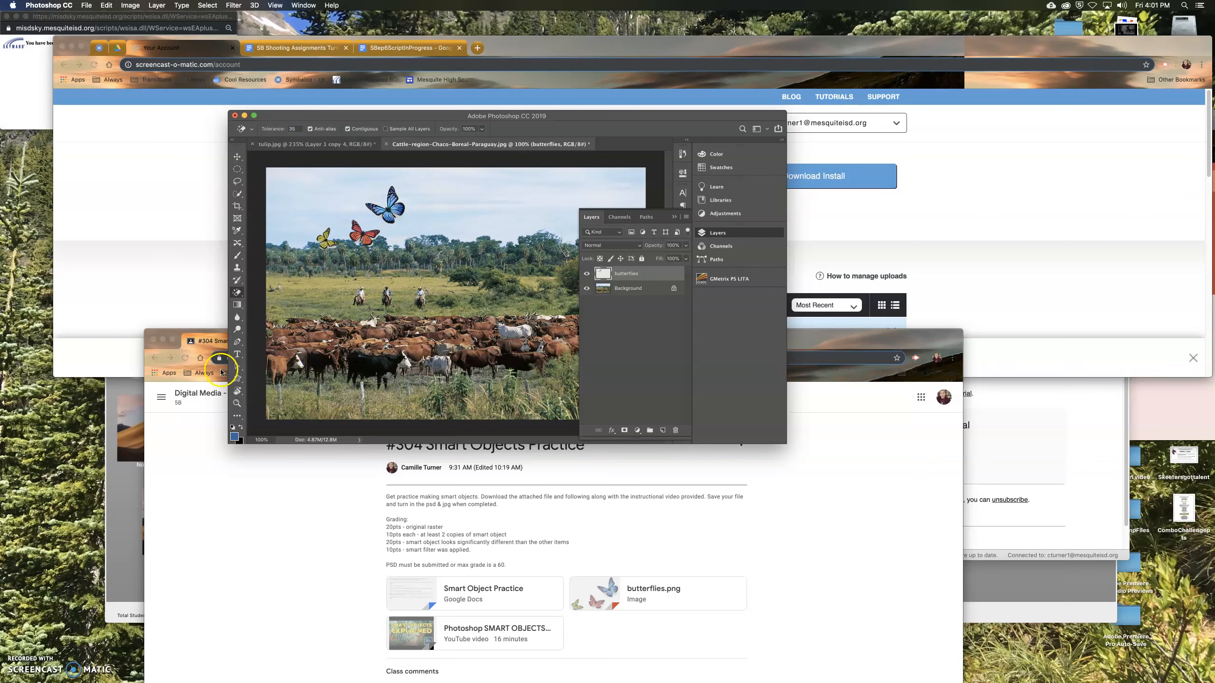
Step: Try to erase the leftover shadow beneath the yellow butterfly with the Magic Eraser
key(z)
drag(276, 350, 341, 360)
scroll(360, 261, up, 10)
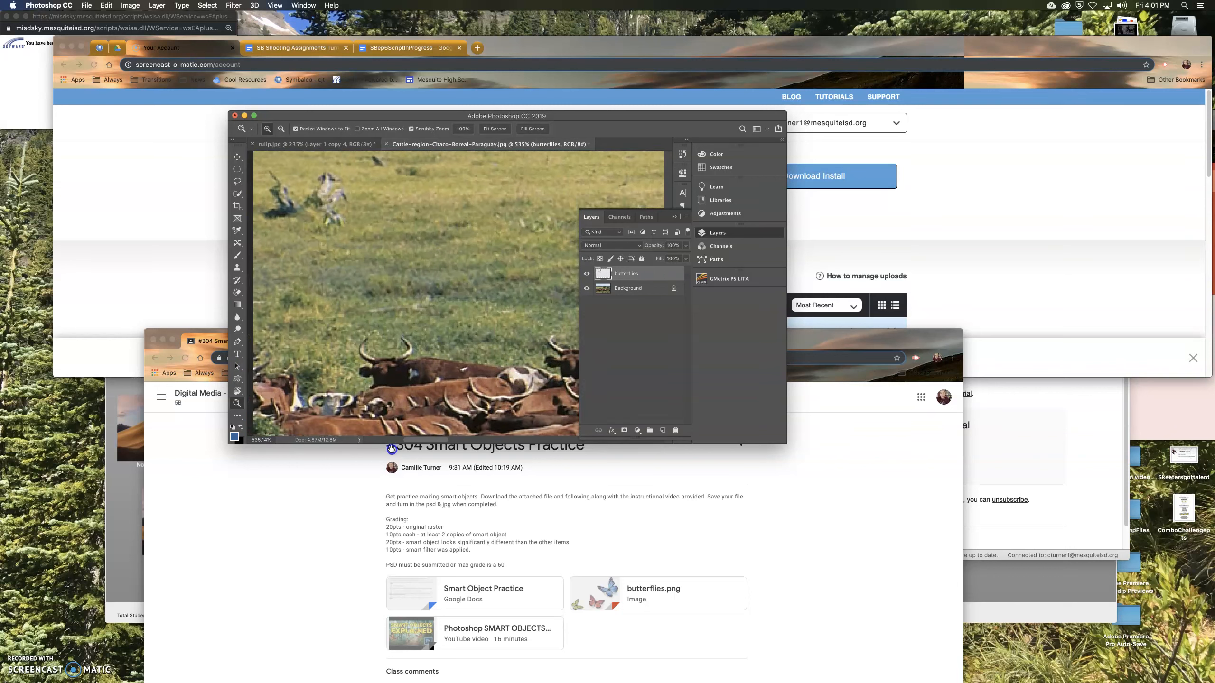
scroll(465, 257, right, 5)
scroll(465, 257, up, 2)
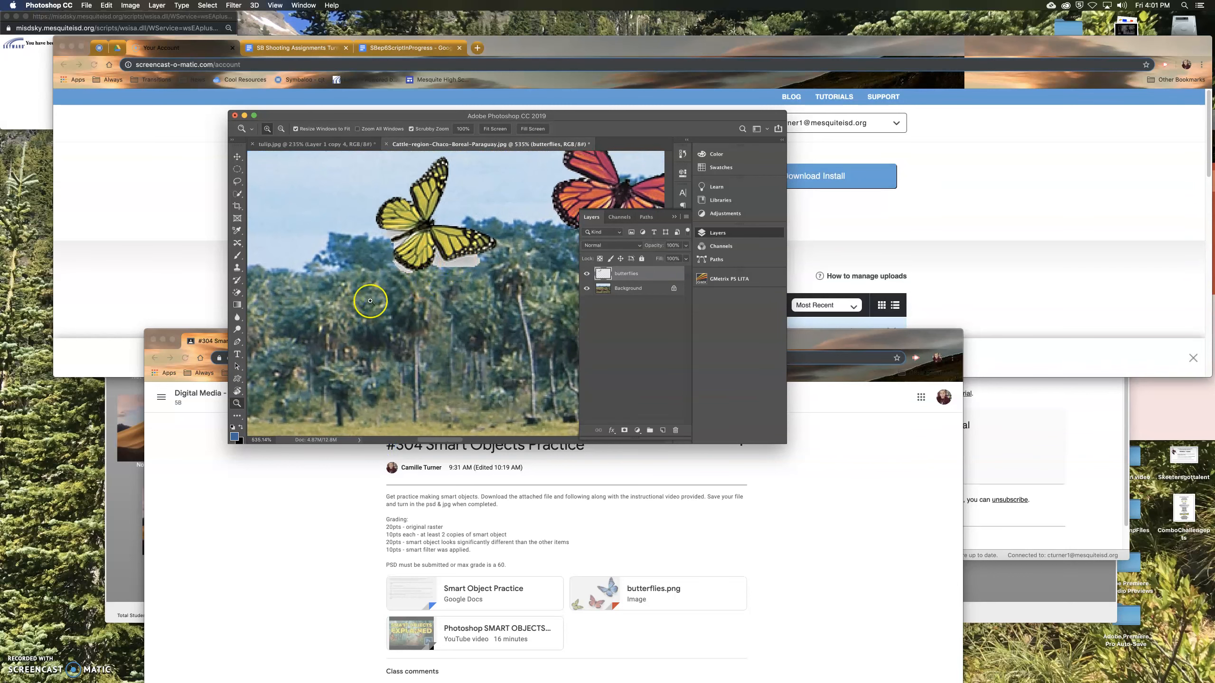
click(237, 290)
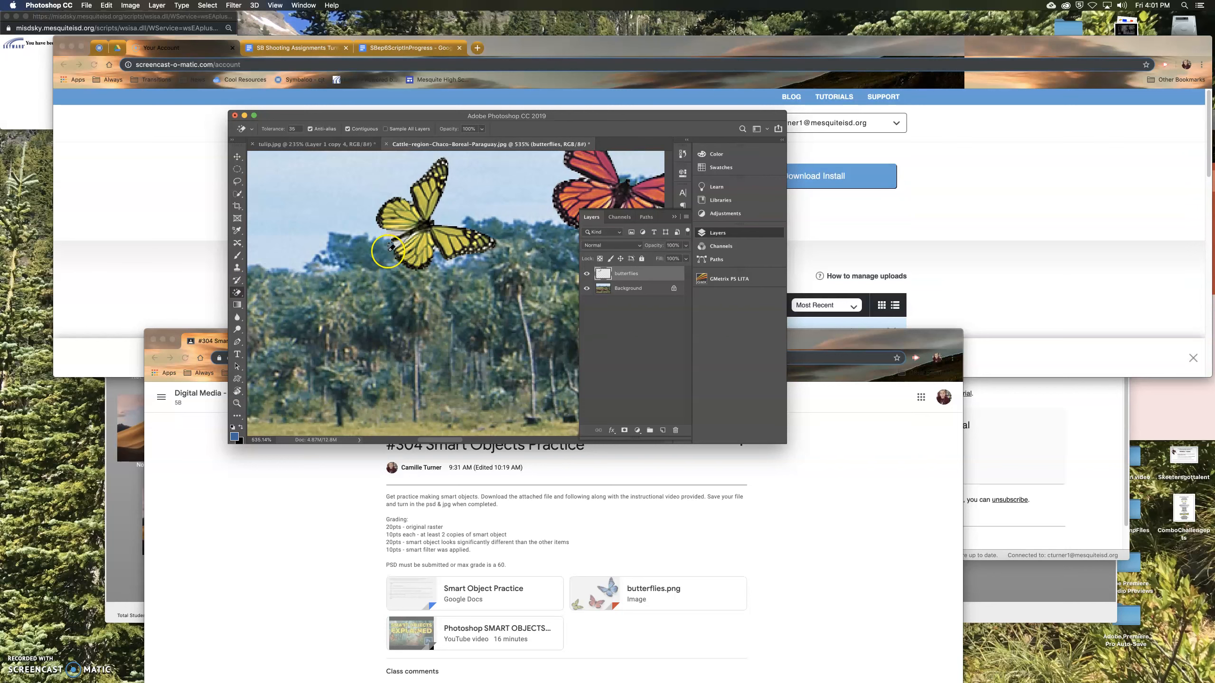
Step: Undo the erasing and rasterizing so far on the butterflies layer
key(super+z)
key(super+z)
key(super+z)
key(super+z)
key(super+z)
key(super+z)
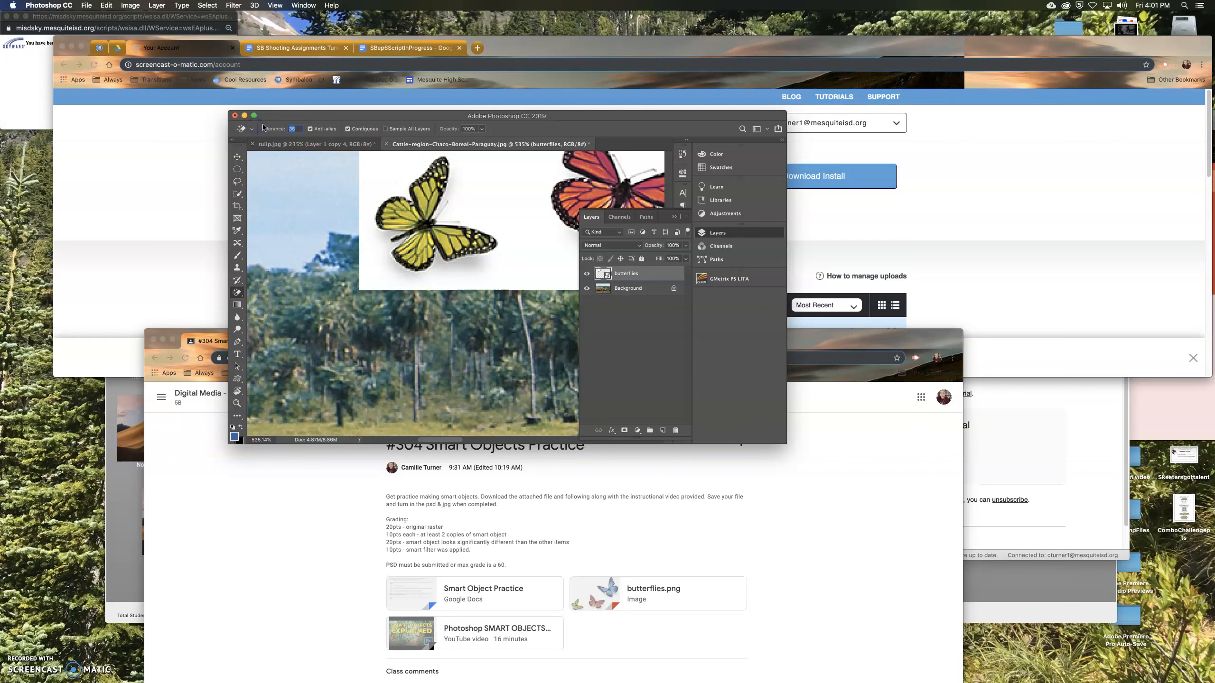
Step: Rasterize the butterflies layer and erase its white background and shadows using the Magic Eraser with a higher tolerance
key(Return)
click(378, 246)
click(676, 220)
click(383, 241)
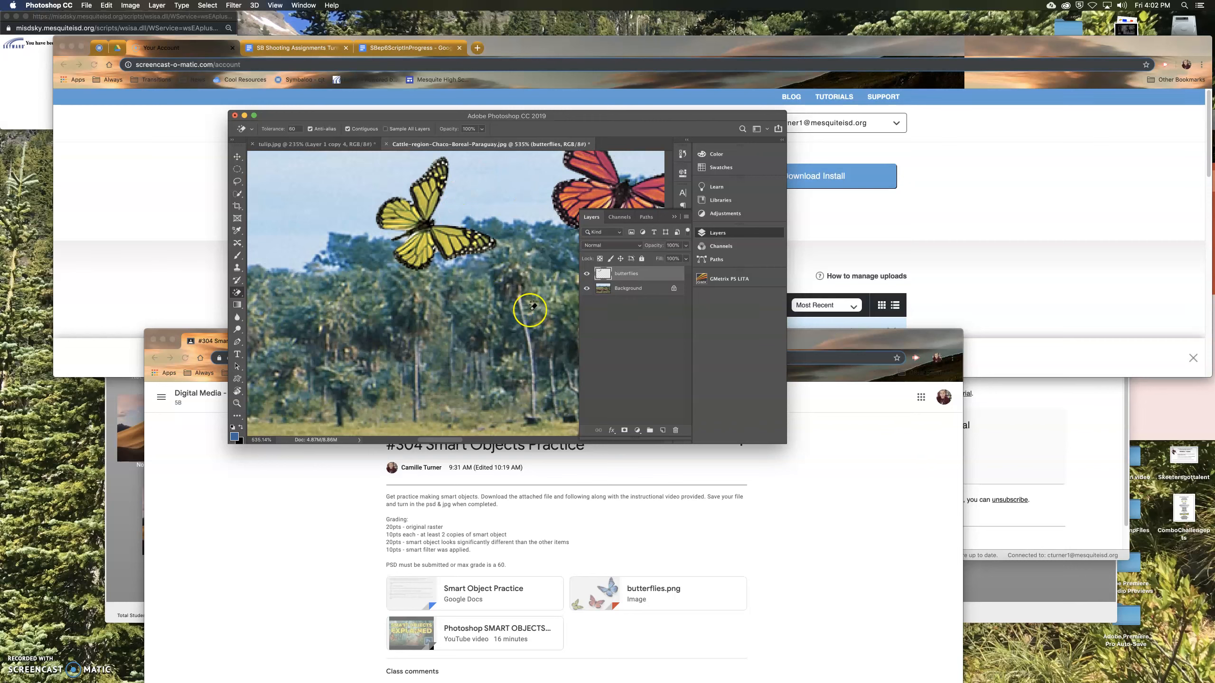
Step: Enlarge the Photoshop window and fit the whole cattle image inside it
key(z)
drag(496, 347, 446, 351)
click(237, 156)
drag(489, 260, 364, 235)
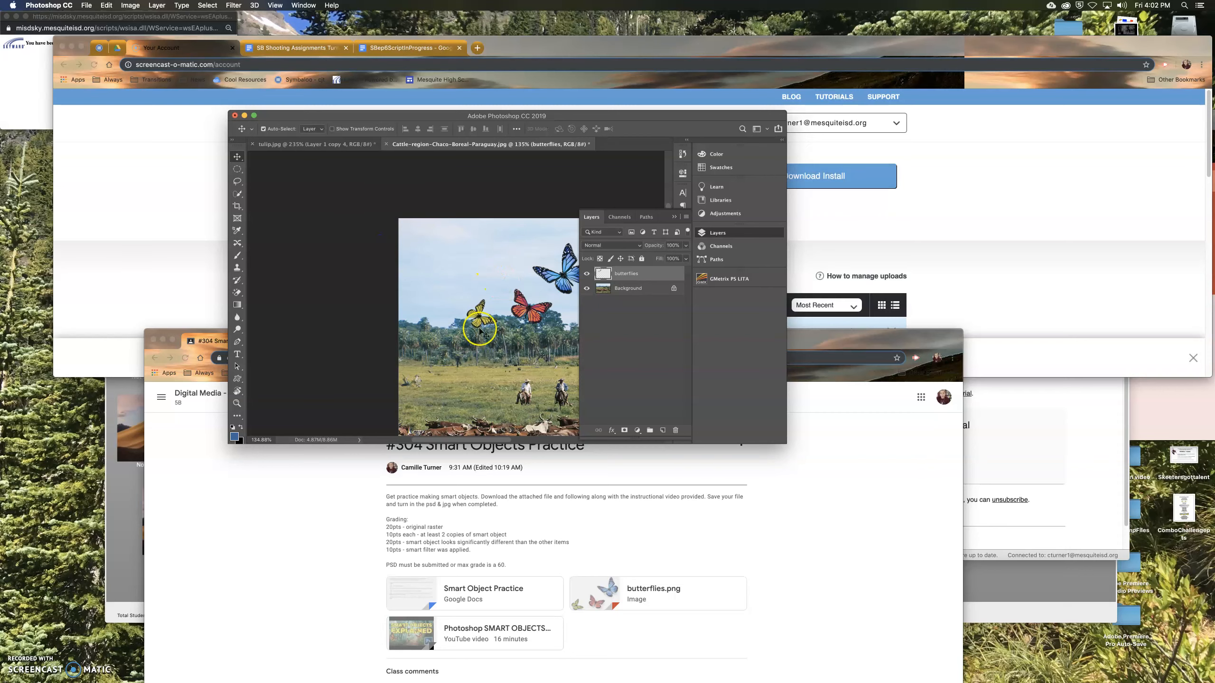
drag(531, 355, 359, 281)
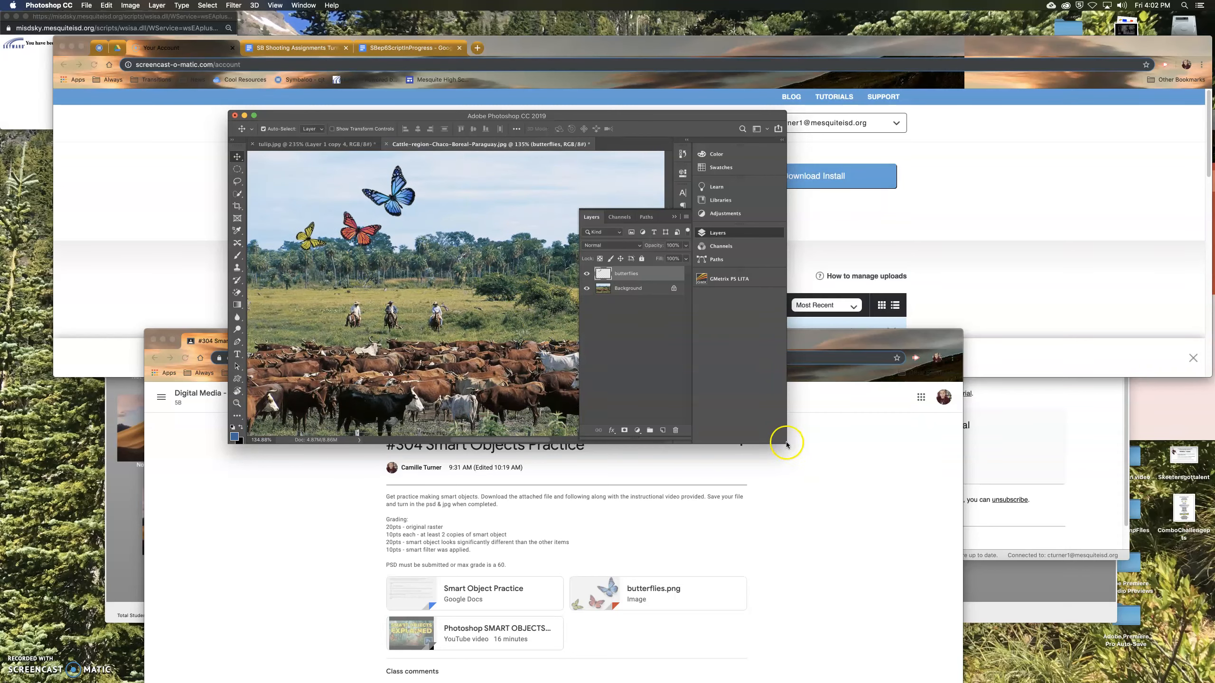
drag(785, 445, 1032, 607)
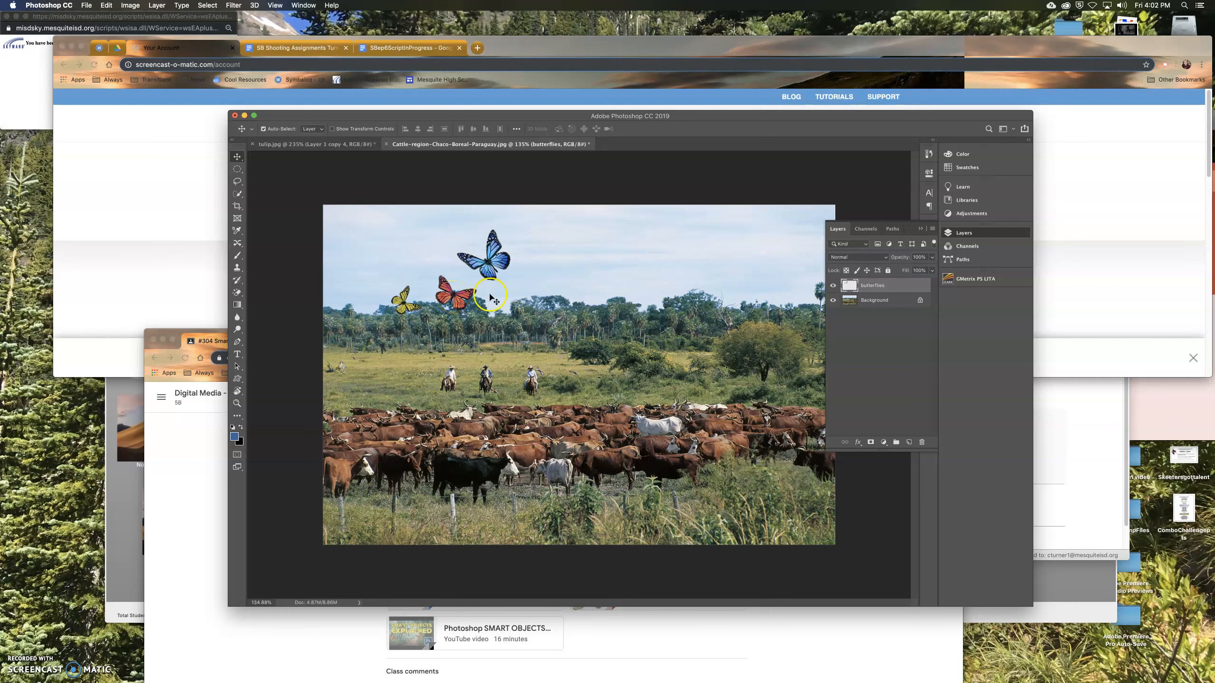
Step: Duplicate the butterflies layer and move the copy into the right half of the sky, level with the original
key(super+j)
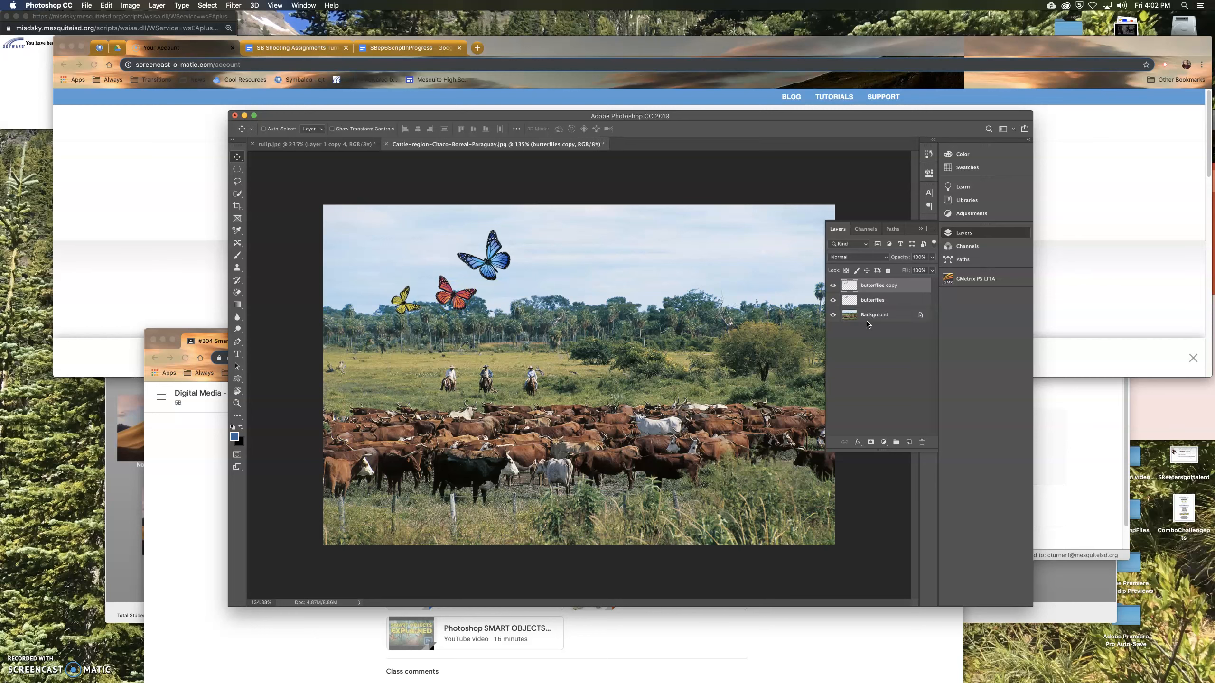
click(263, 128)
drag(491, 280, 727, 266)
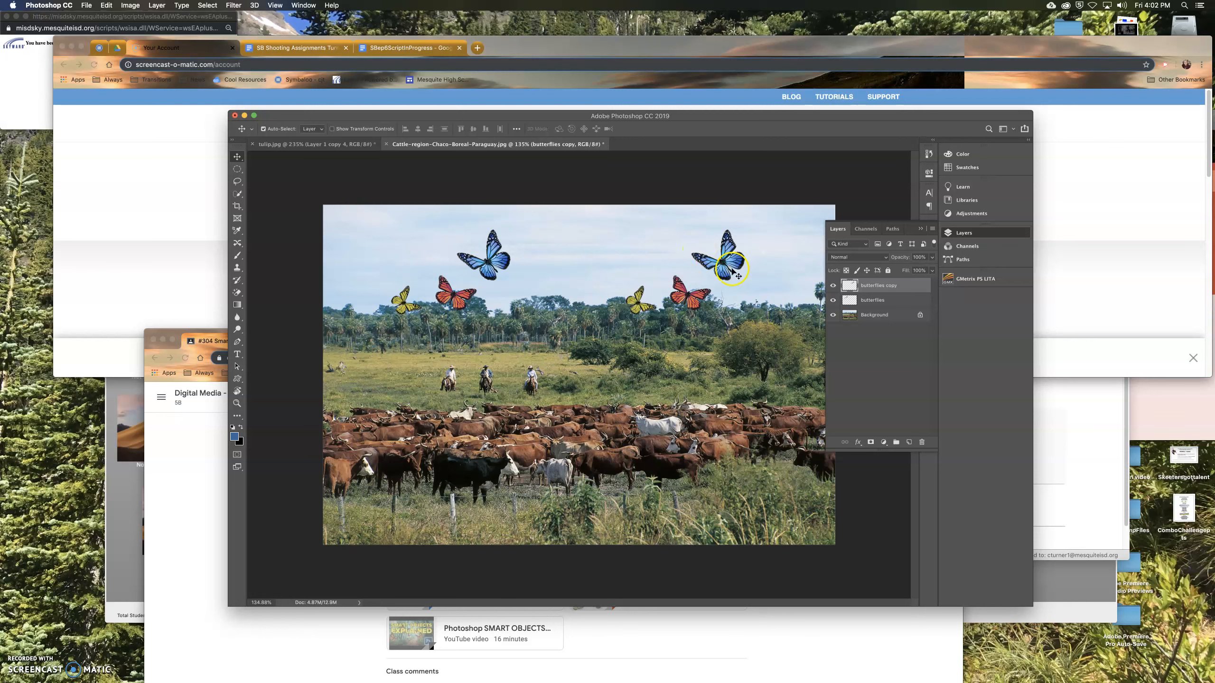
Step: Convert the butterflies copy layer to a smart object and distort its butterflies' wings with the Liquify filter
right_click(874, 287)
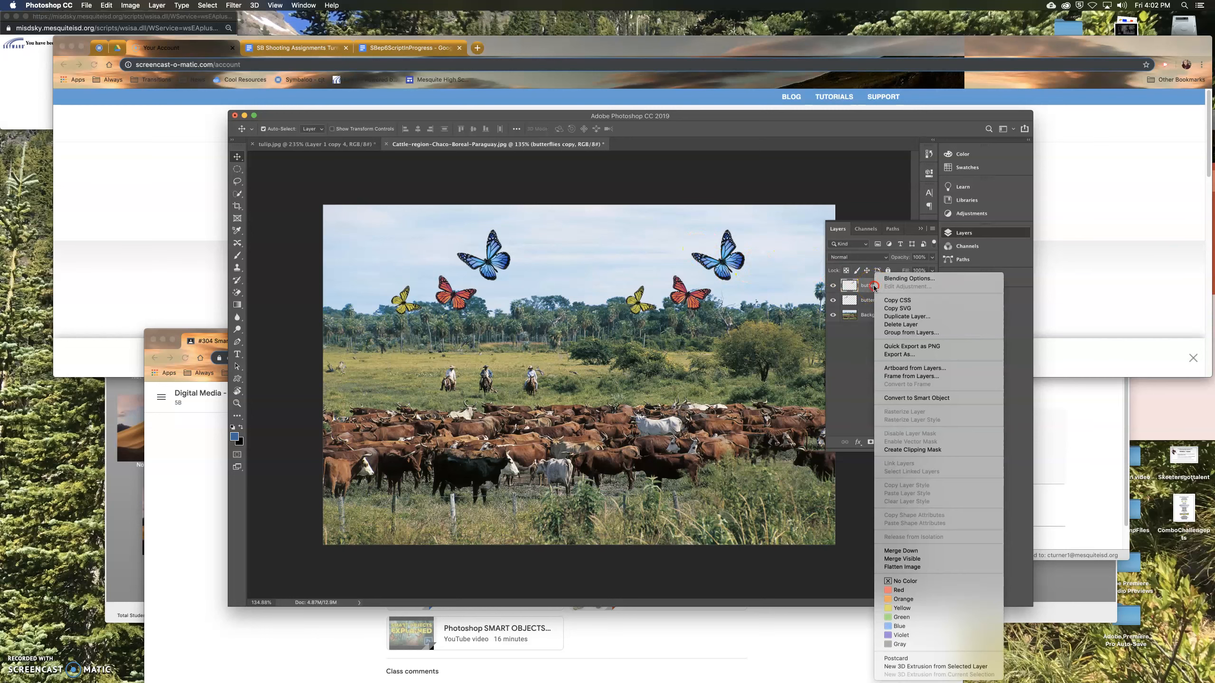
click(902, 397)
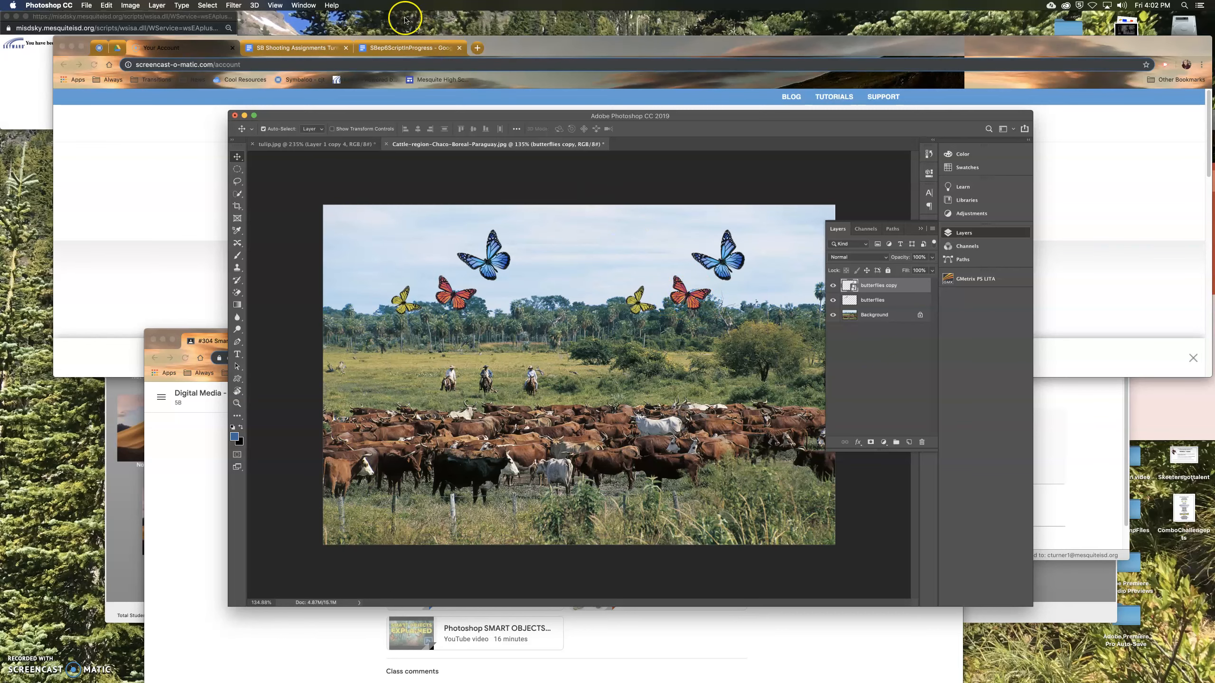
click(236, 5)
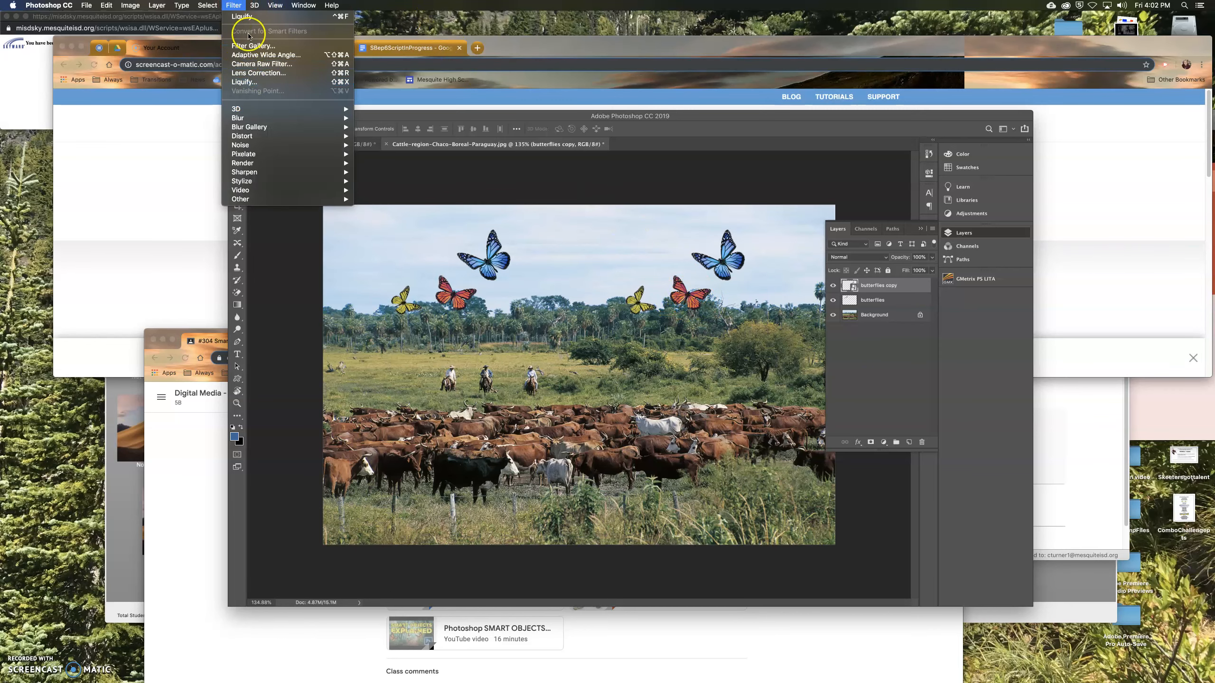
click(242, 17)
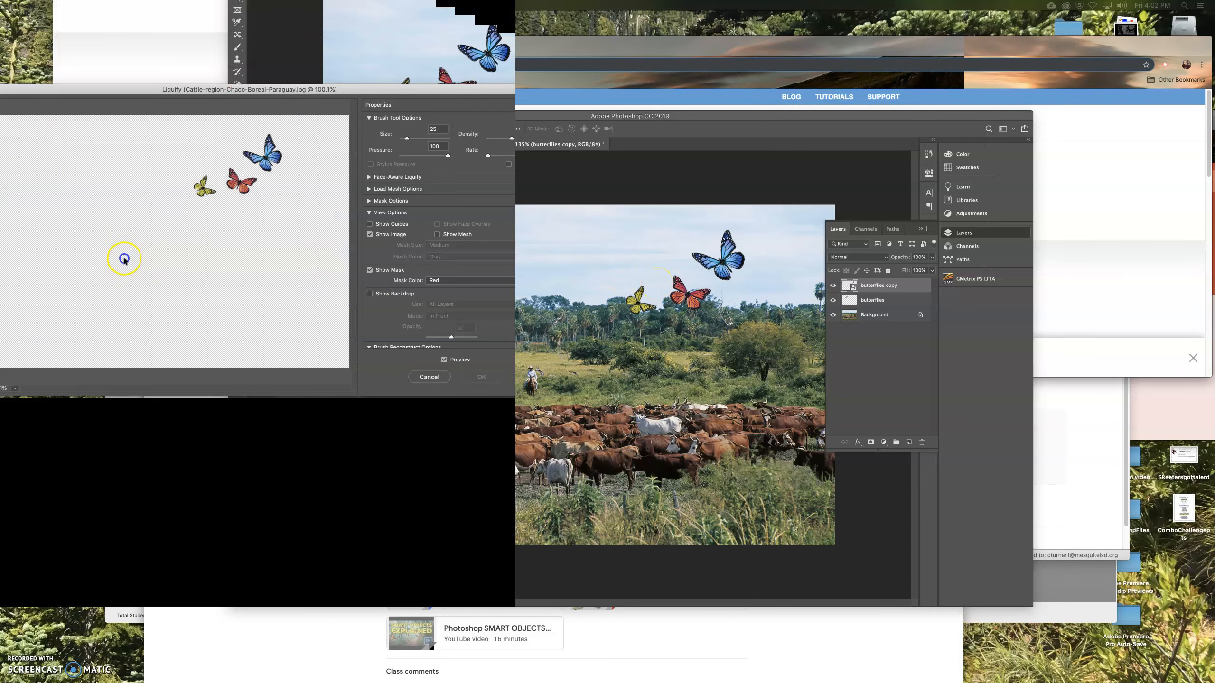
mouse_move(207, 92)
mouse_down()
mouse_move(508, 283)
mouse_move(498, 293)
mouse_up()
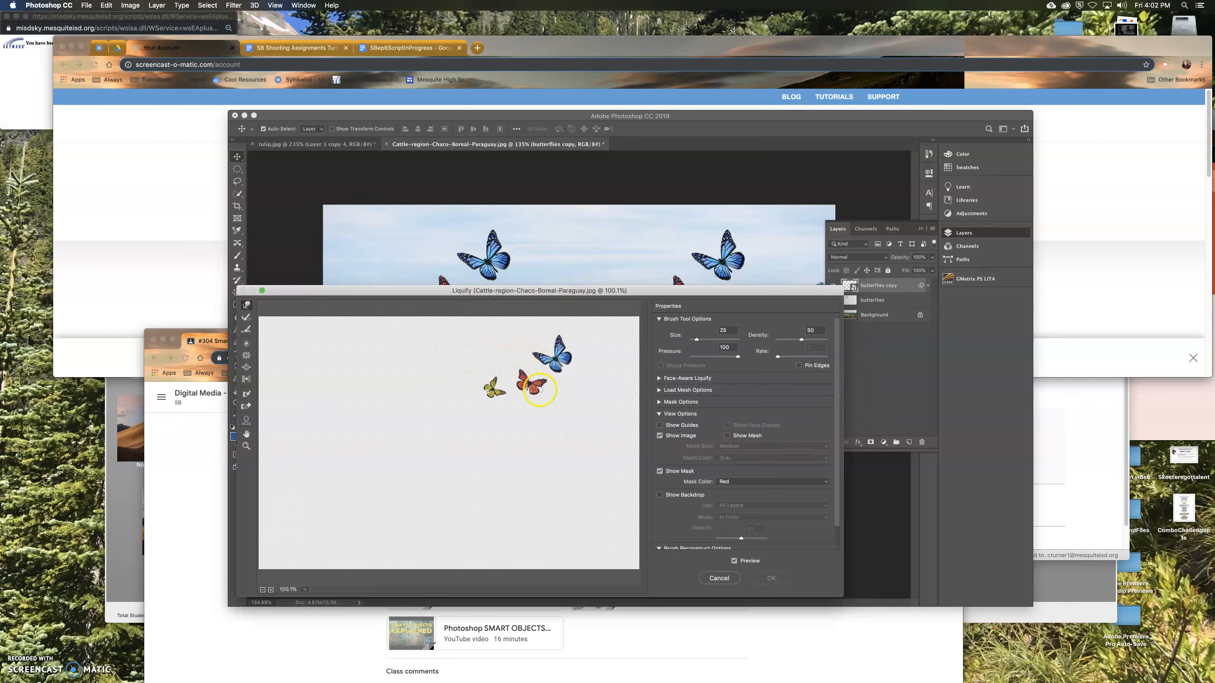
drag(556, 381, 567, 395)
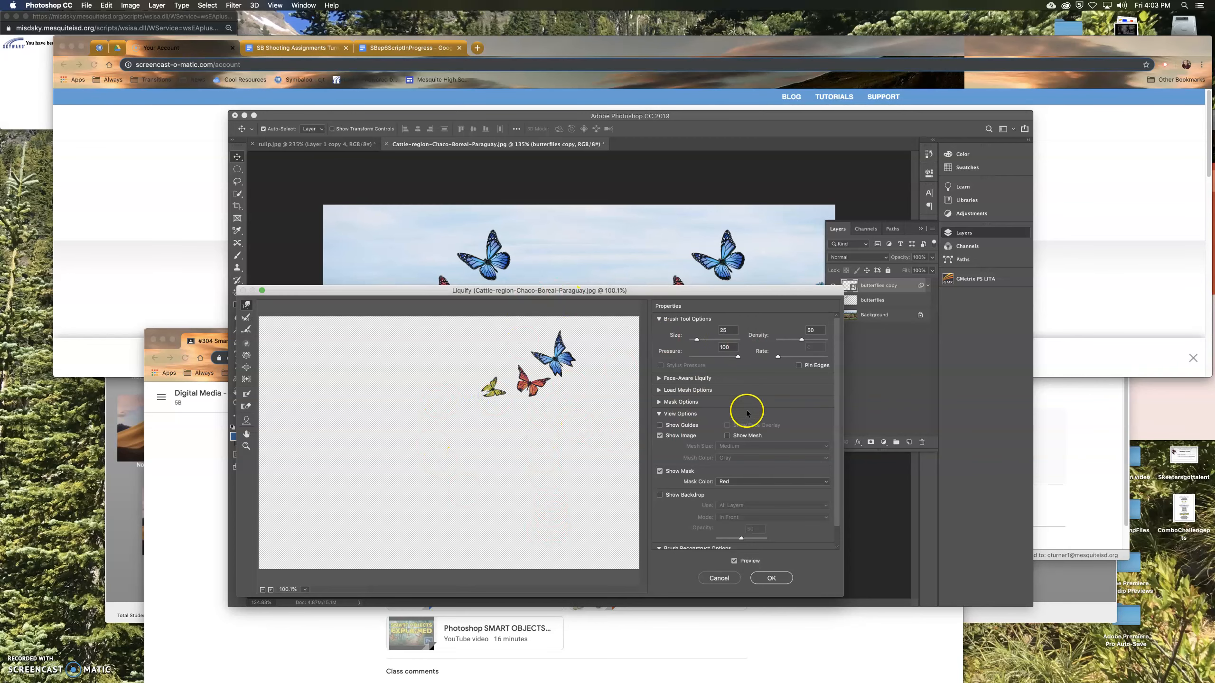
click(772, 578)
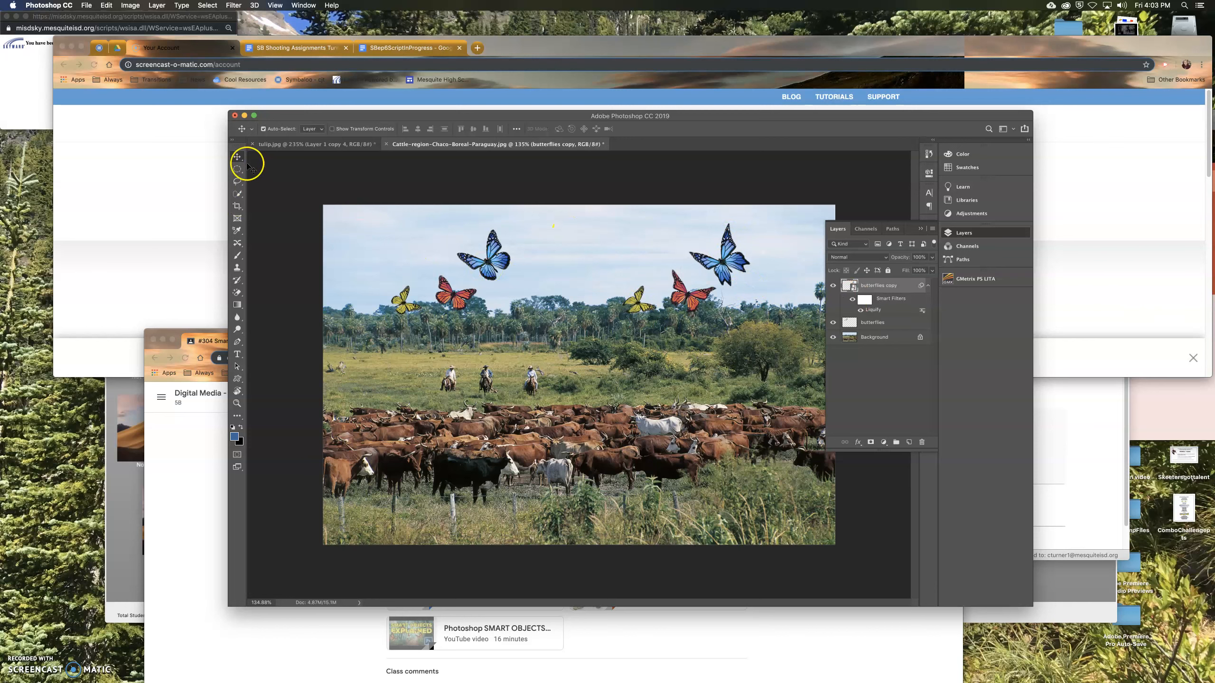
Step: Try the Liquify filter on the raster butterflies layer, stretching the blue butterfly's upper wing
click(872, 325)
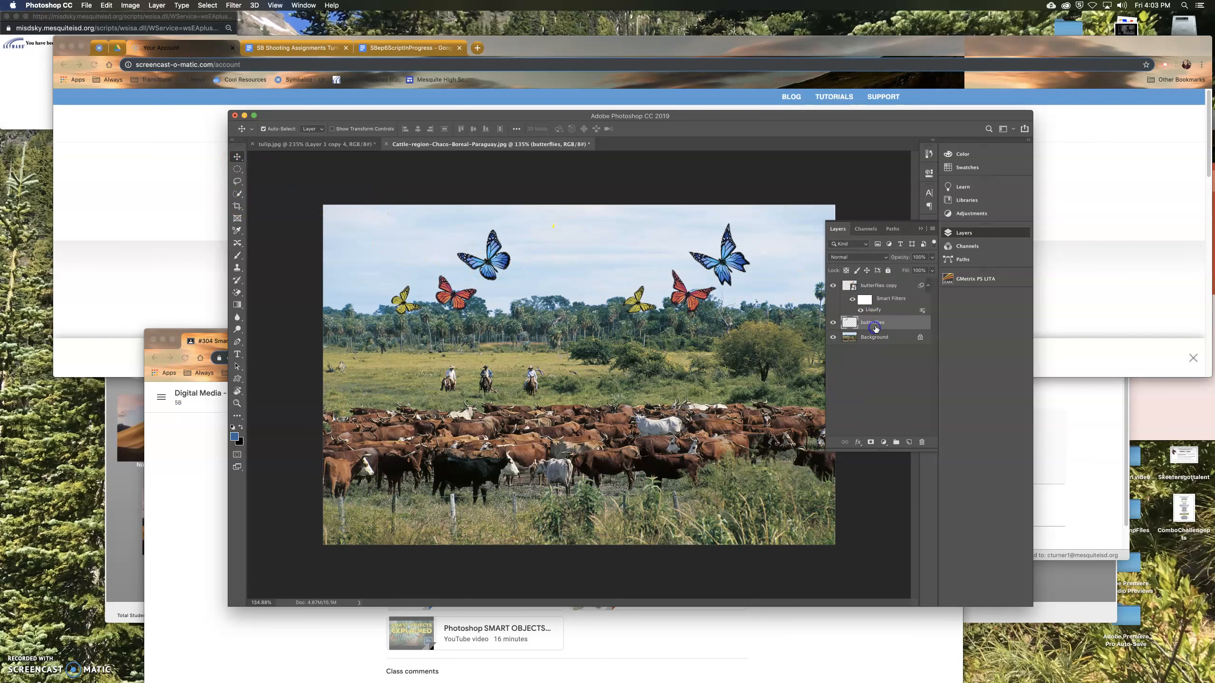
click(234, 6)
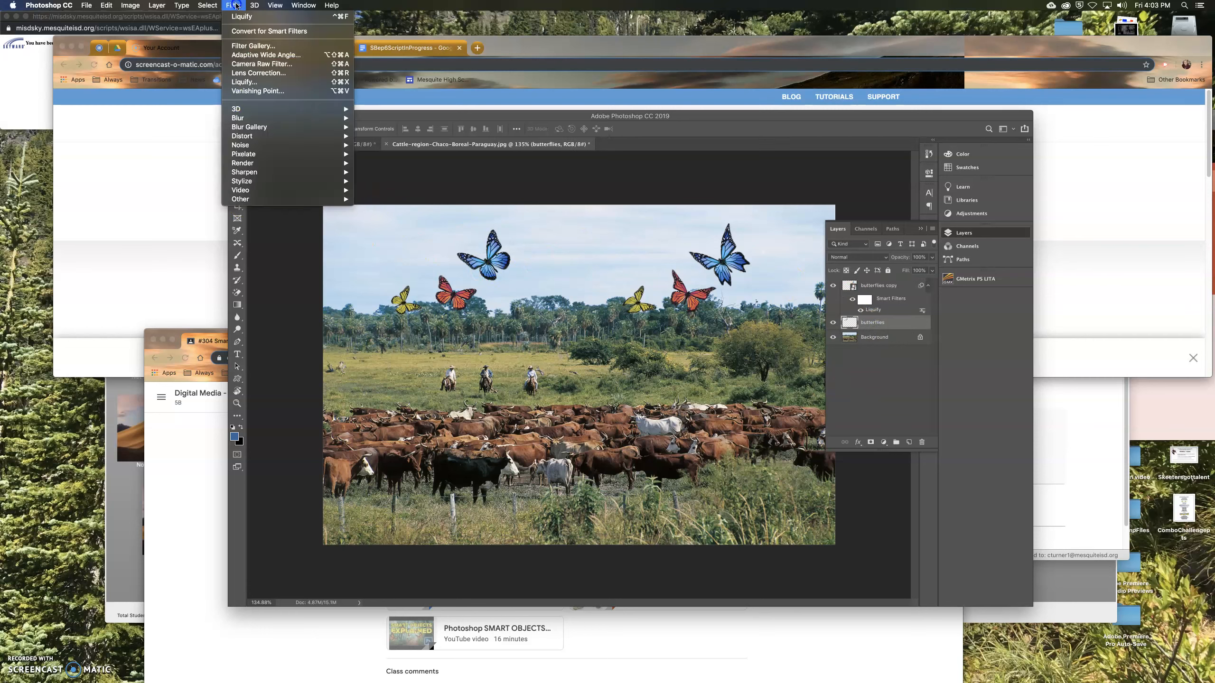
mouse_move(275, 109)
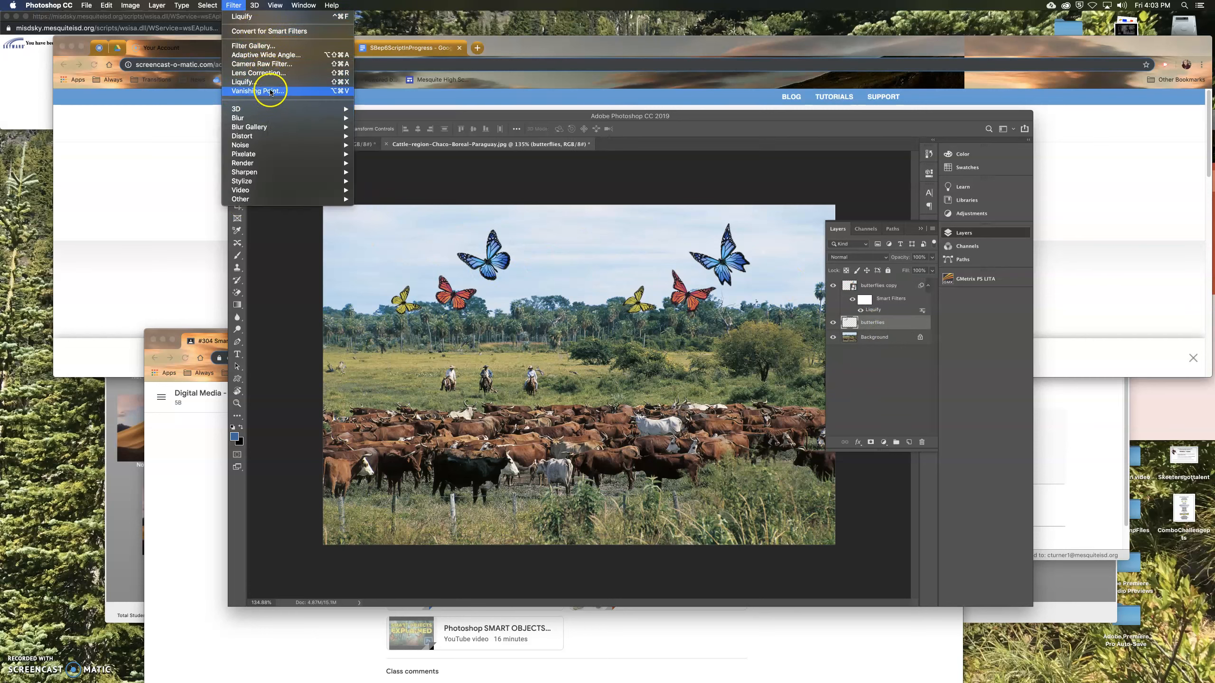
click(258, 81)
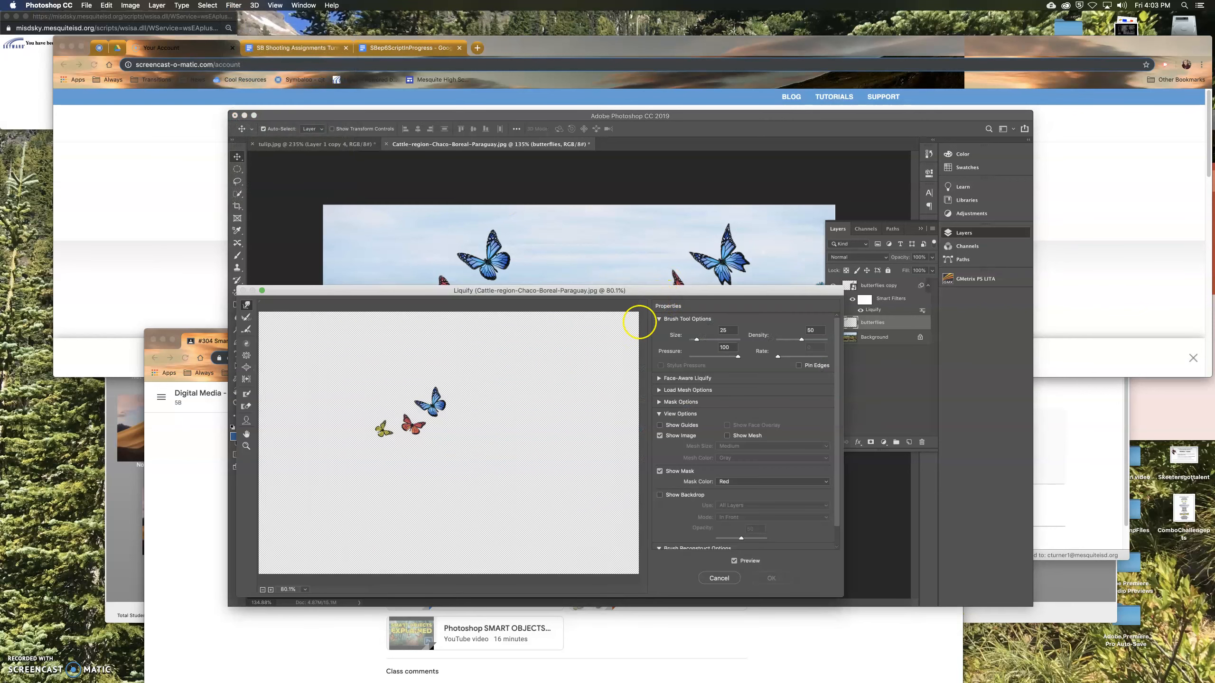
drag(434, 398, 432, 391)
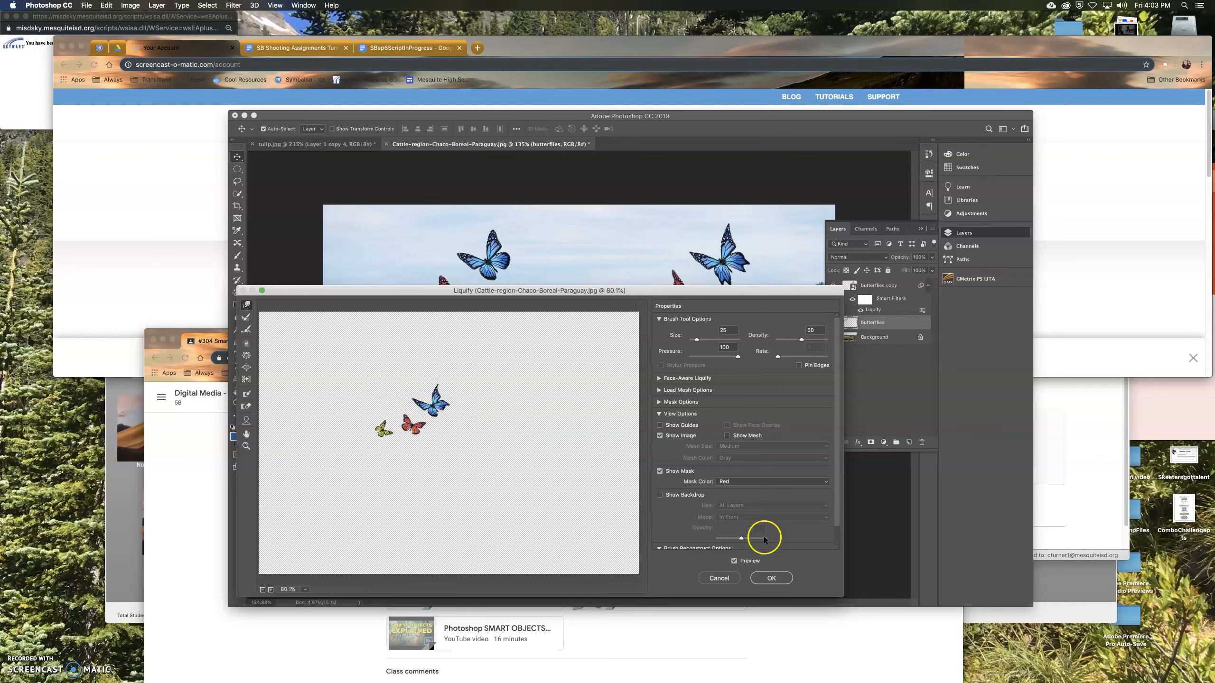
click(771, 578)
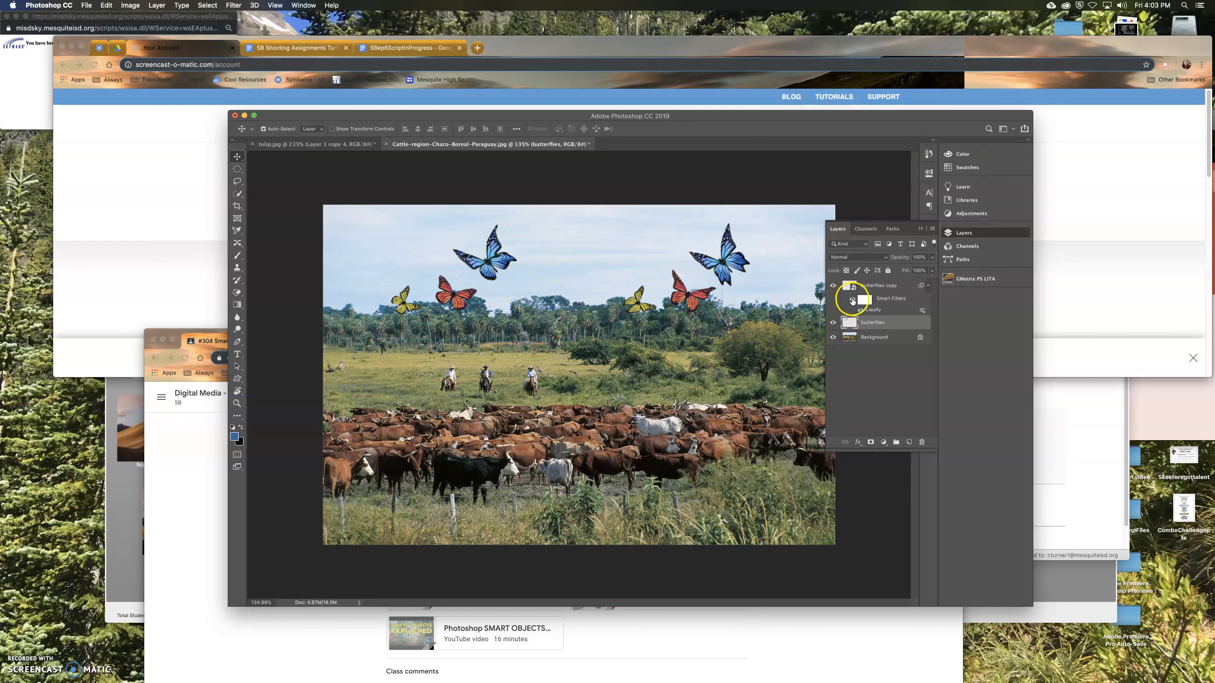
Step: Toggle the smart filters on the butterflies copy layer and inspect its editable Liquify settings without changing them
click(853, 300)
click(853, 300)
click(923, 310)
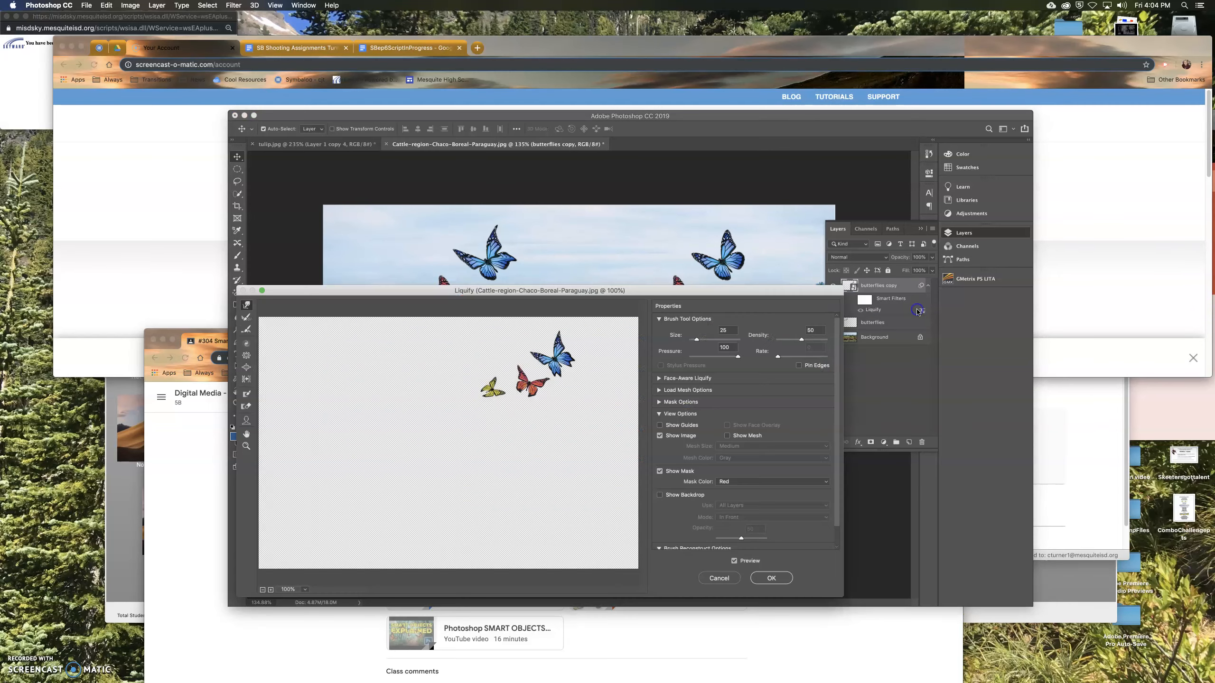
click(723, 579)
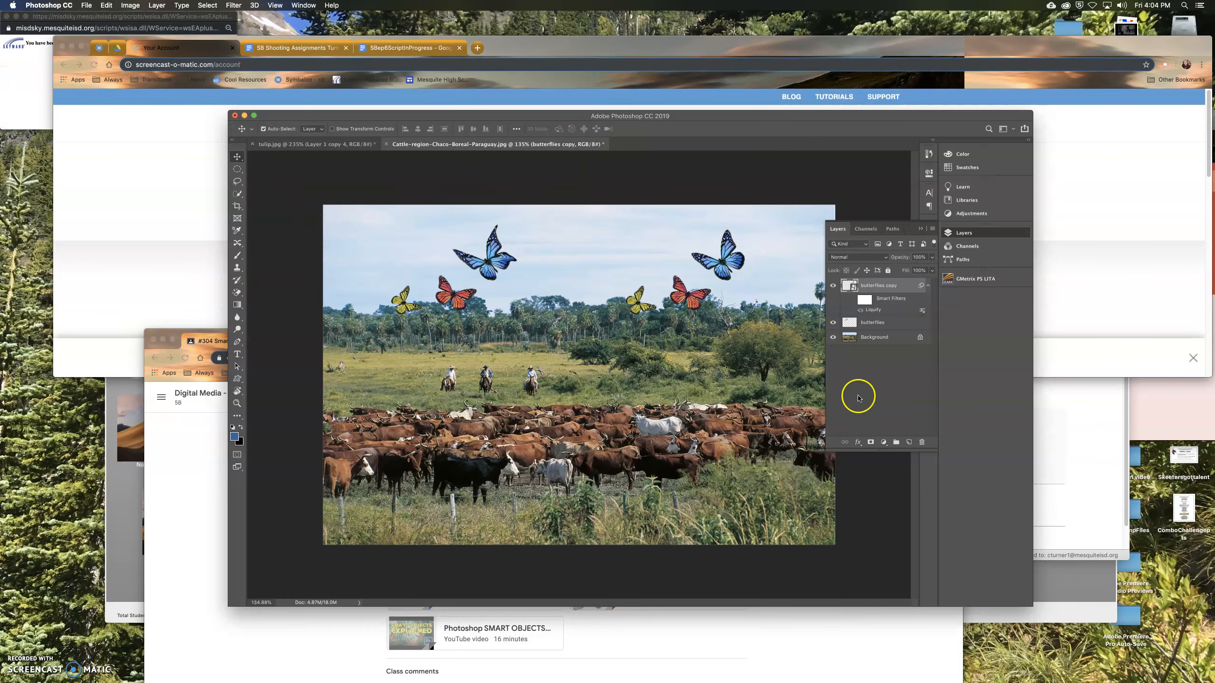
Step: Revert the raster layer's Liquify edit, restore the copy's Liquify smart filter, and shift the butterflies copy slightly left
drag(610, 304, 663, 315)
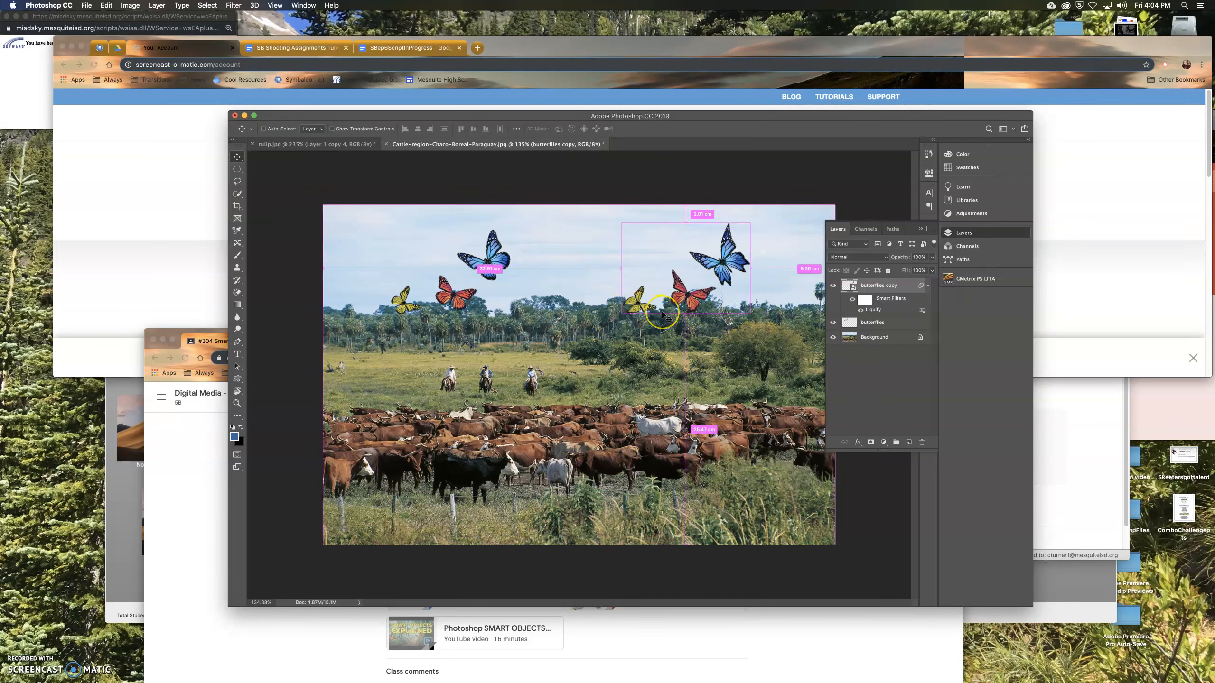
key(super+z)
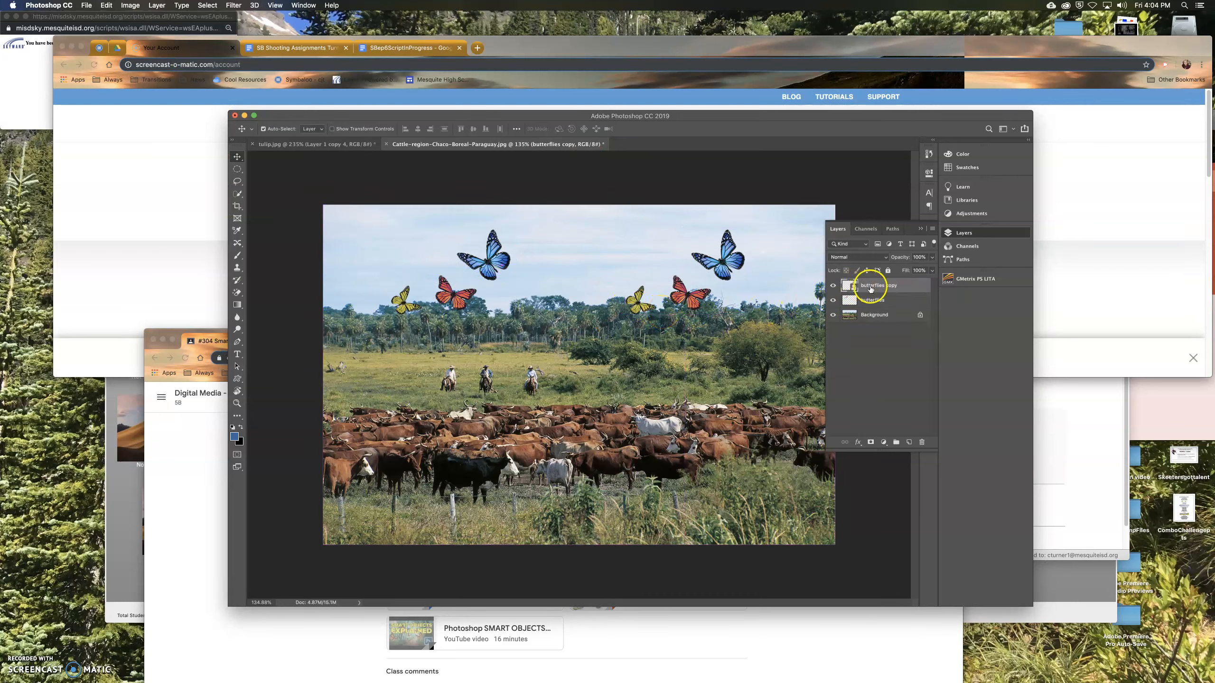
click(106, 6)
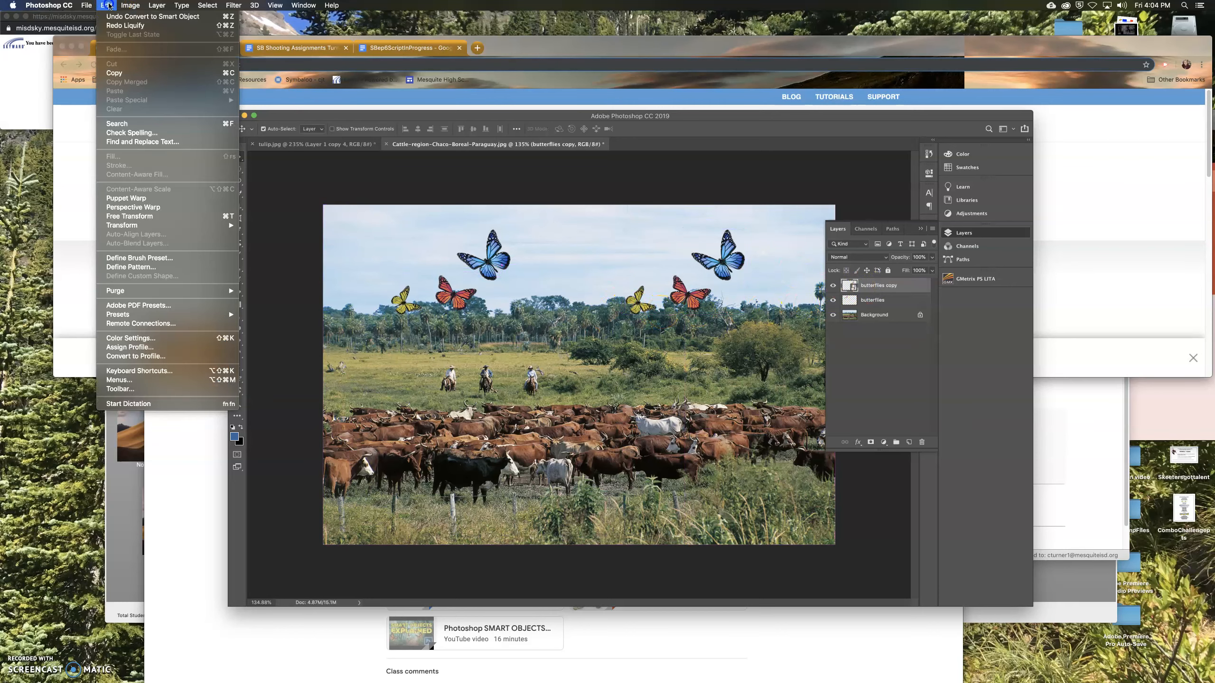
click(122, 27)
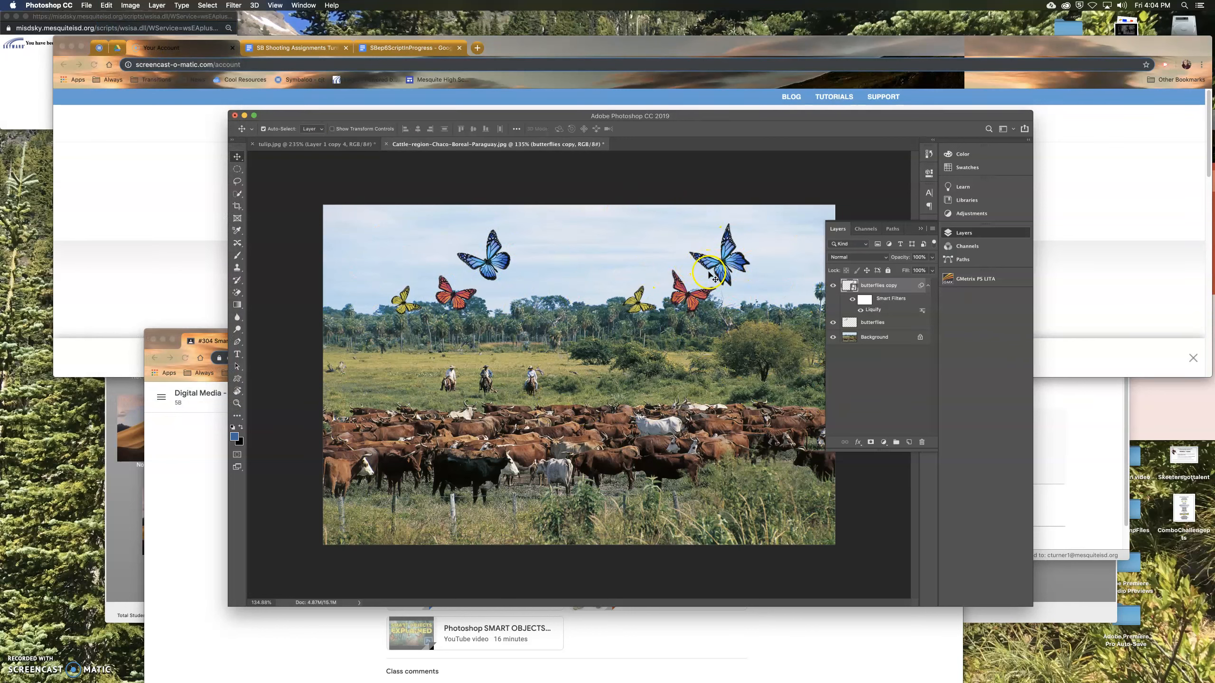
drag(713, 268, 690, 253)
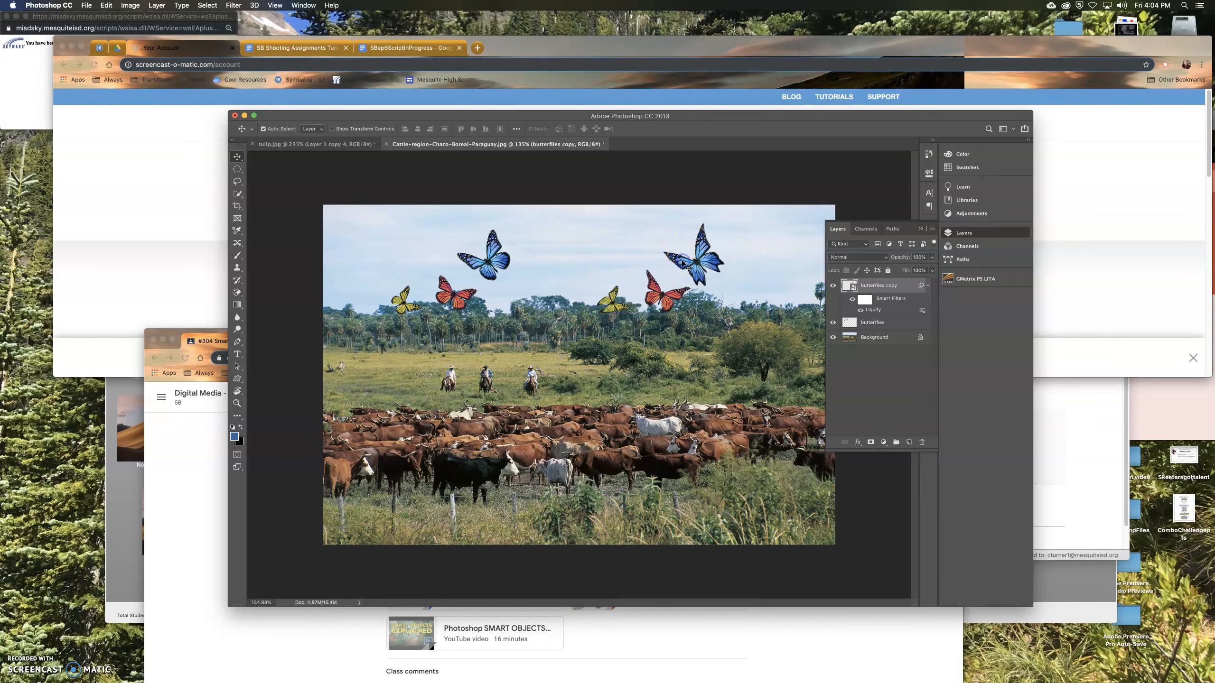
Step: Duplicate the smart object butterflies twice onto the lower part of the photo, rotating the left copy about 93° clockwise and shifting it up-left
key(super)
drag(694, 271, 458, 477)
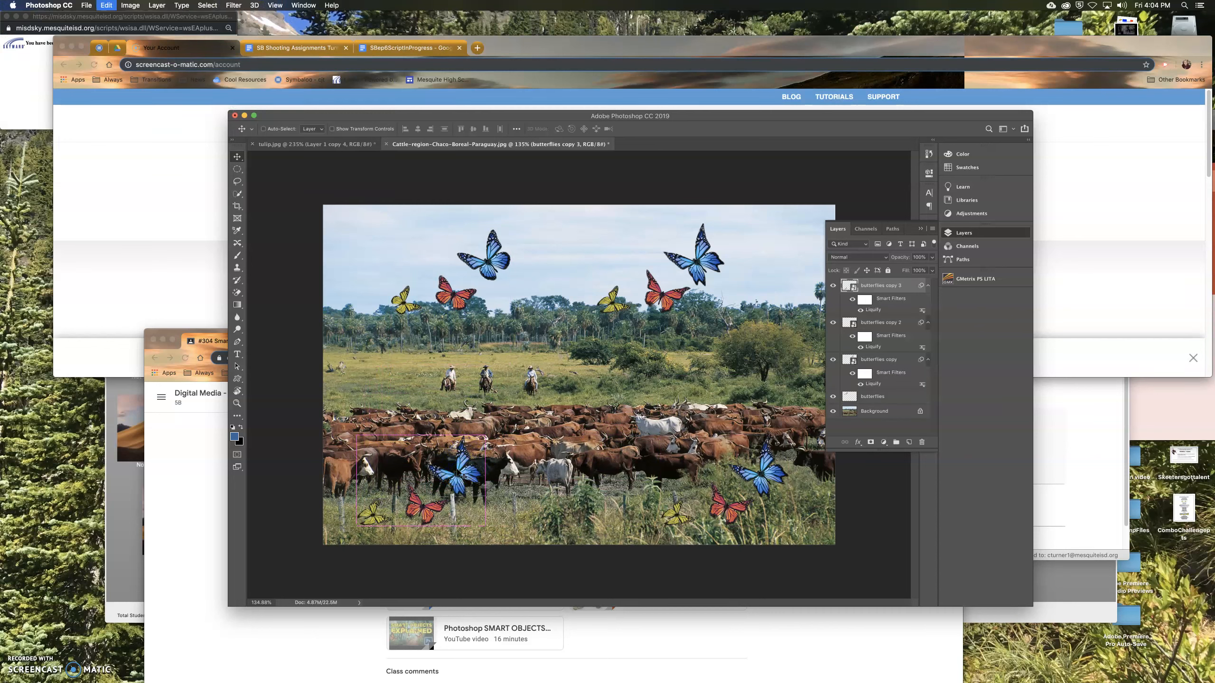
key(super+t)
click(687, 241)
drag(517, 434, 473, 564)
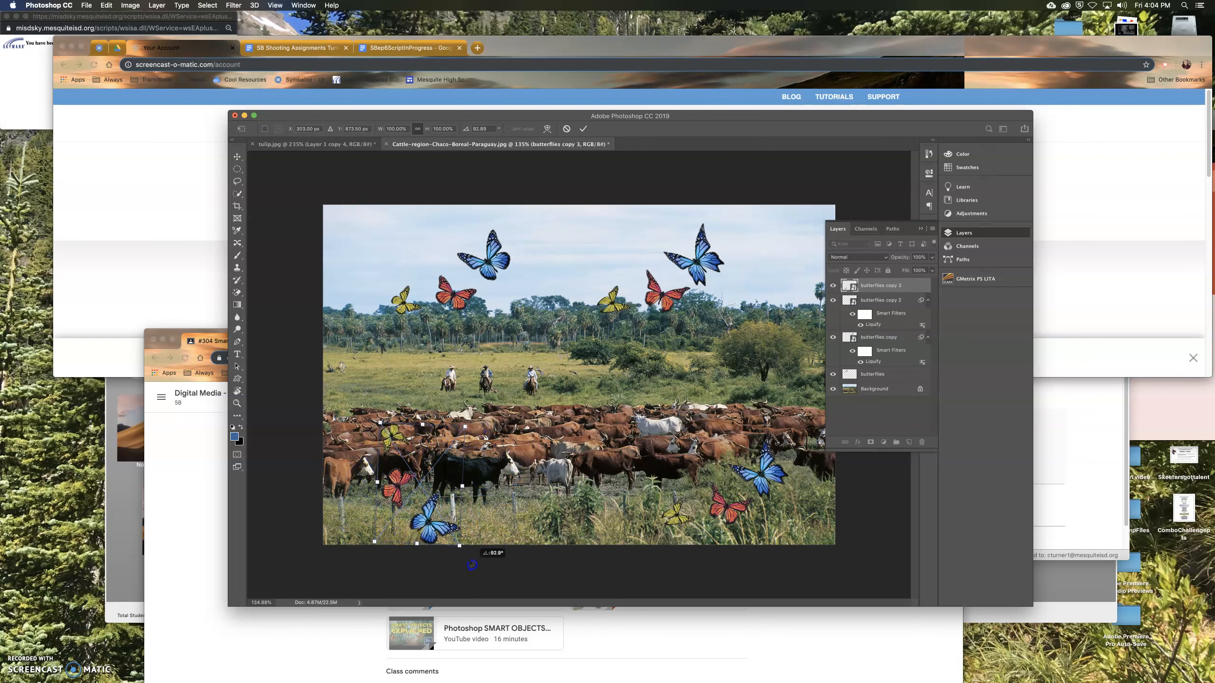
key(Return)
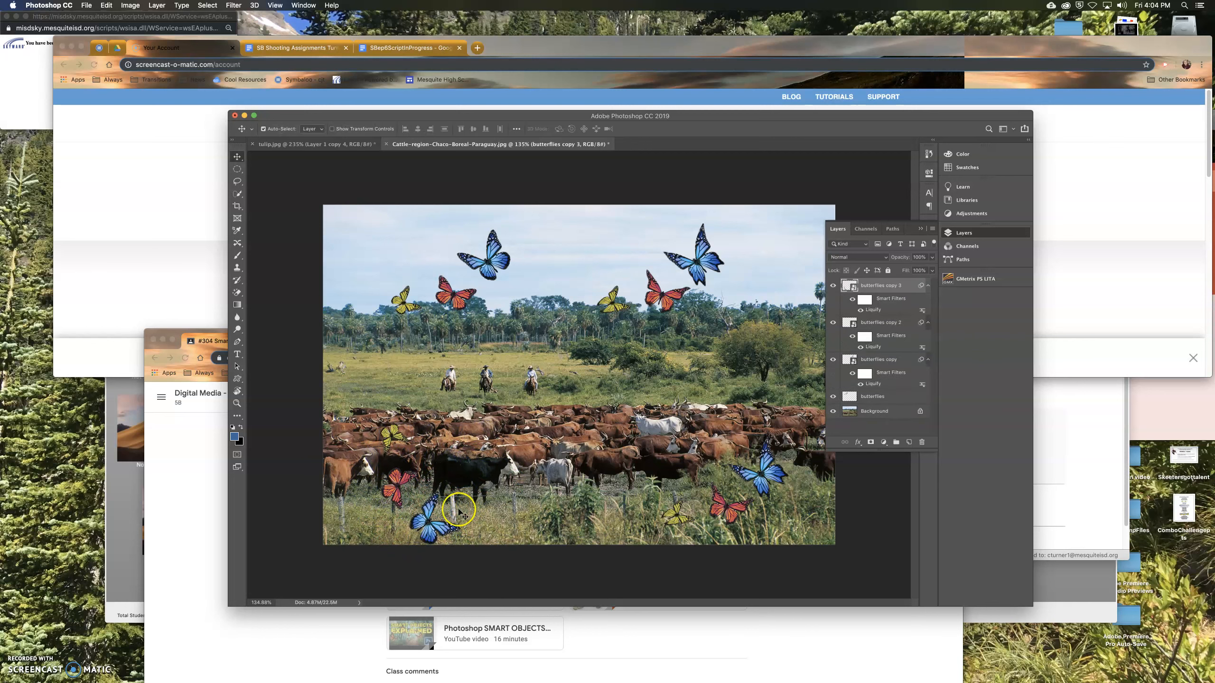
drag(449, 519, 417, 498)
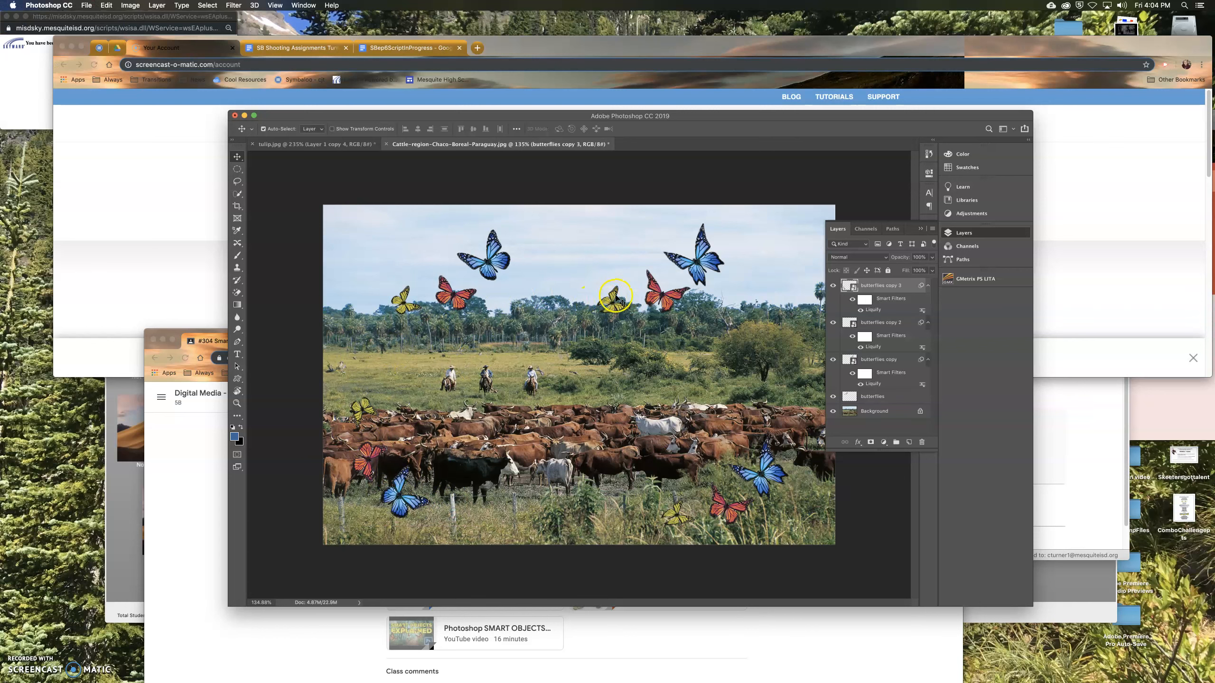
Step: Duplicate the butterflies copy smart object again, enlarge it to roughly double size, and place it over the cattle in the lower center
click(666, 294)
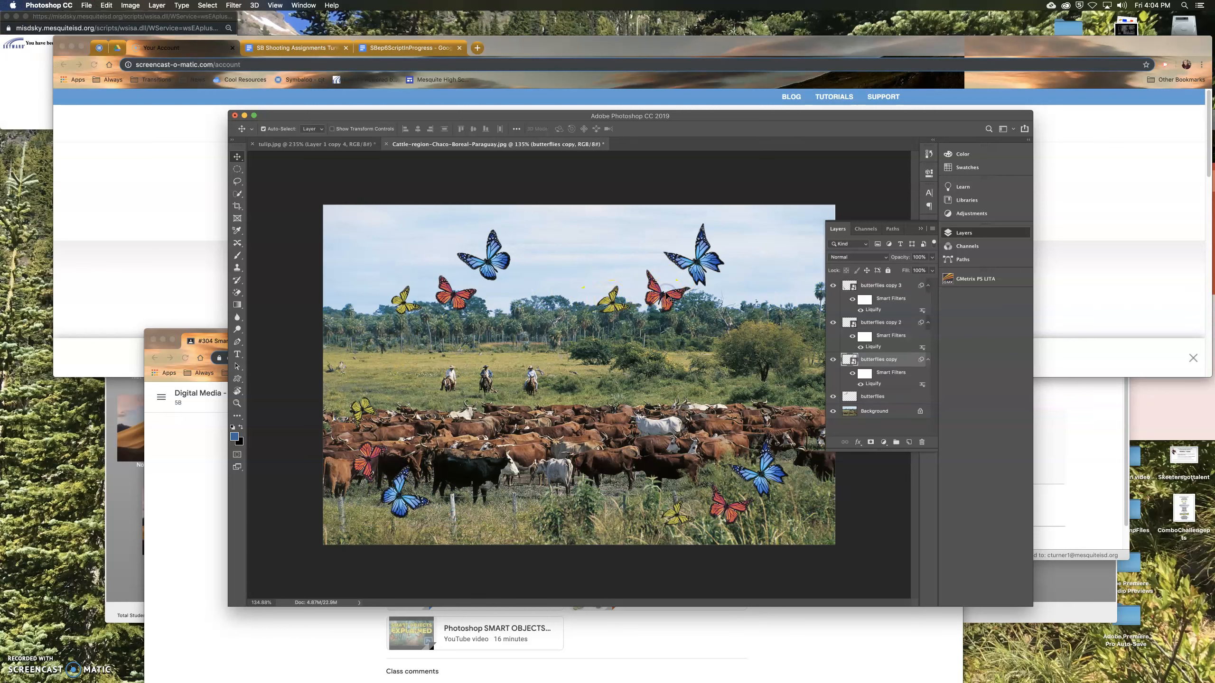
drag(666, 294, 483, 421)
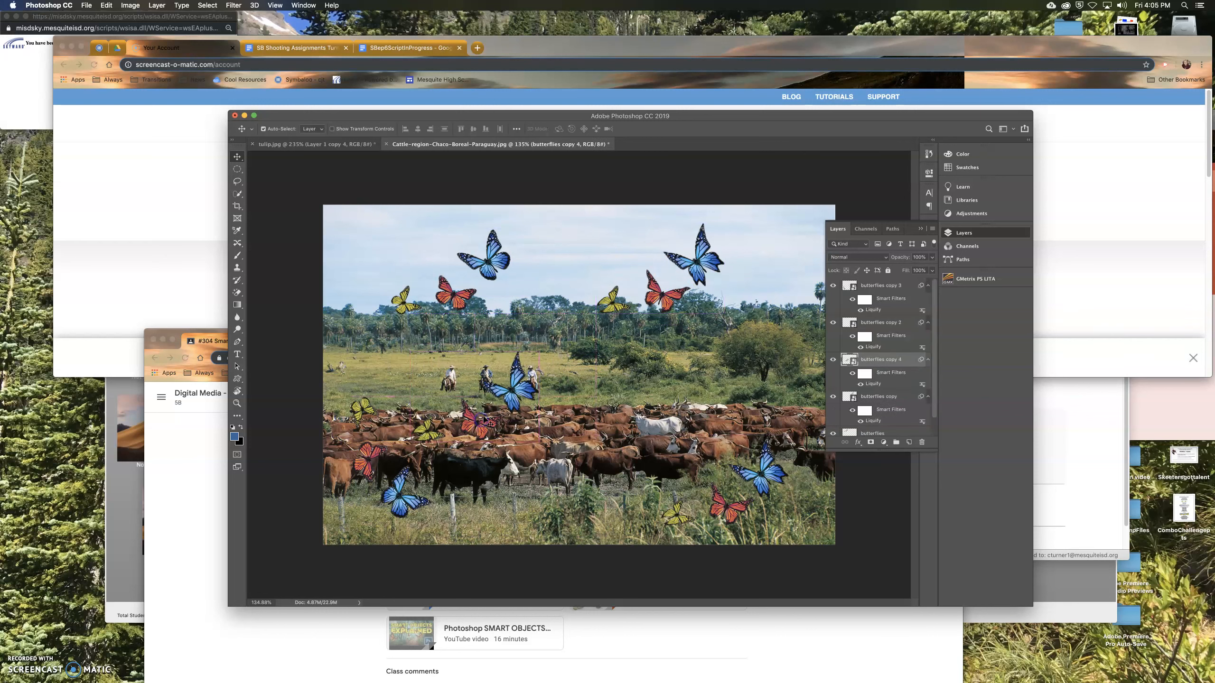
key(super+t)
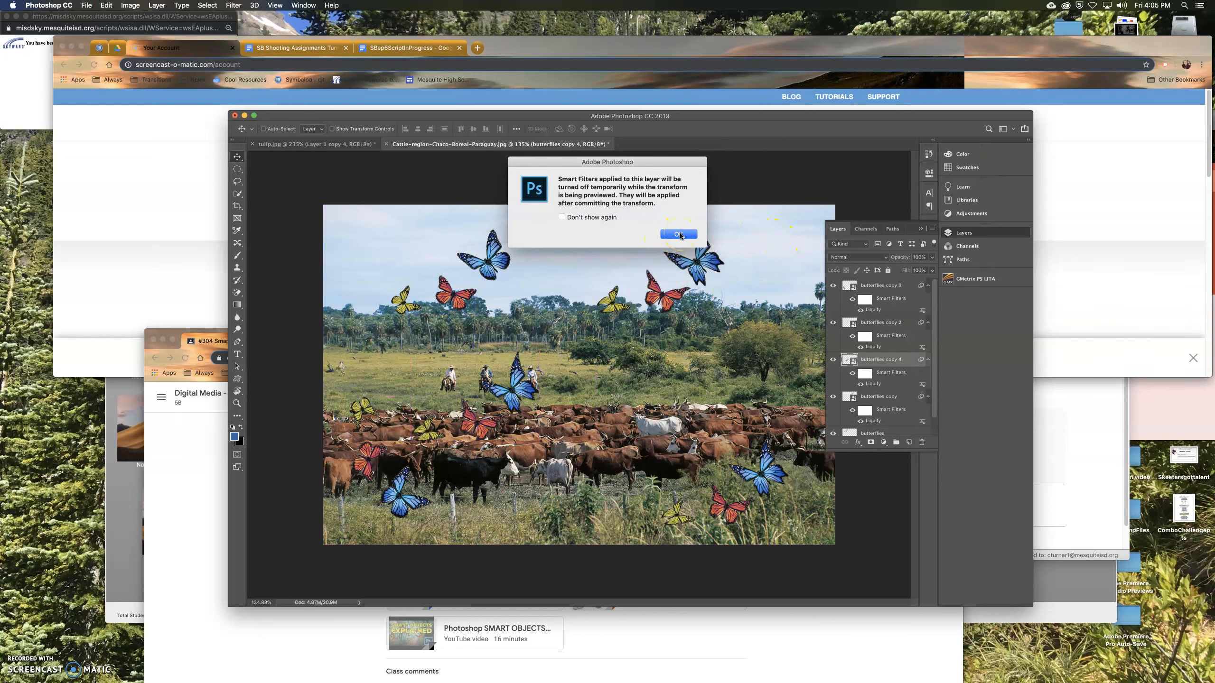
click(679, 233)
drag(535, 358, 671, 278)
drag(614, 343, 644, 443)
click(738, 338)
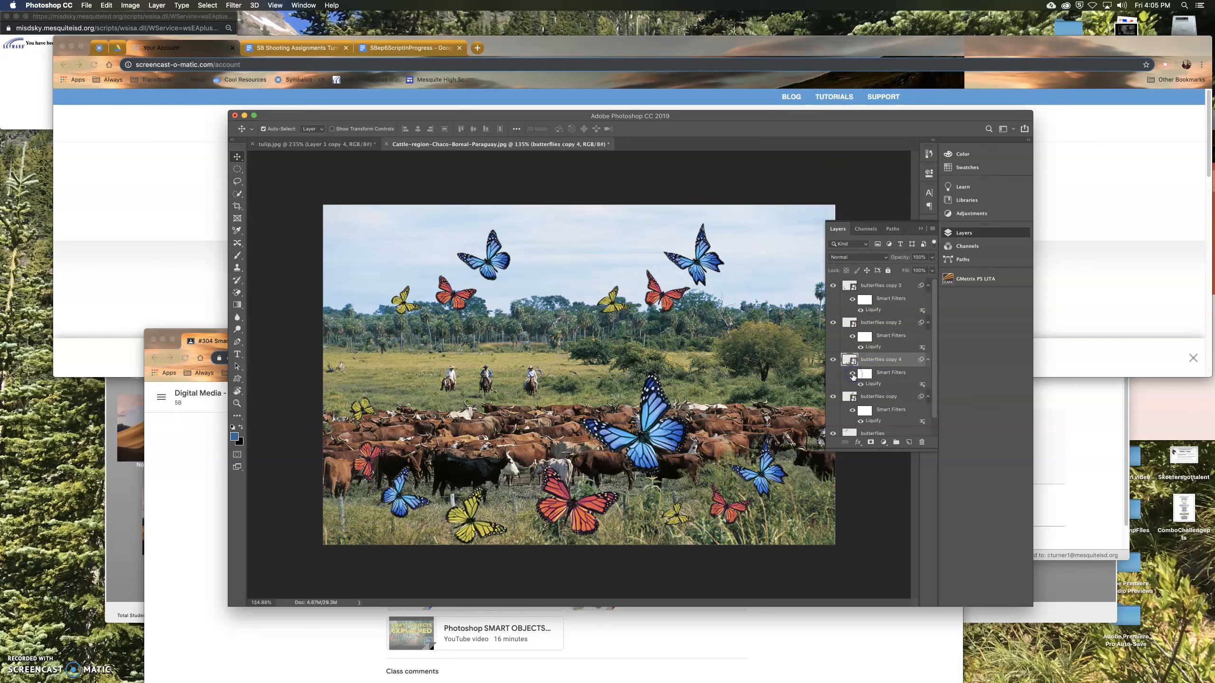
click(853, 337)
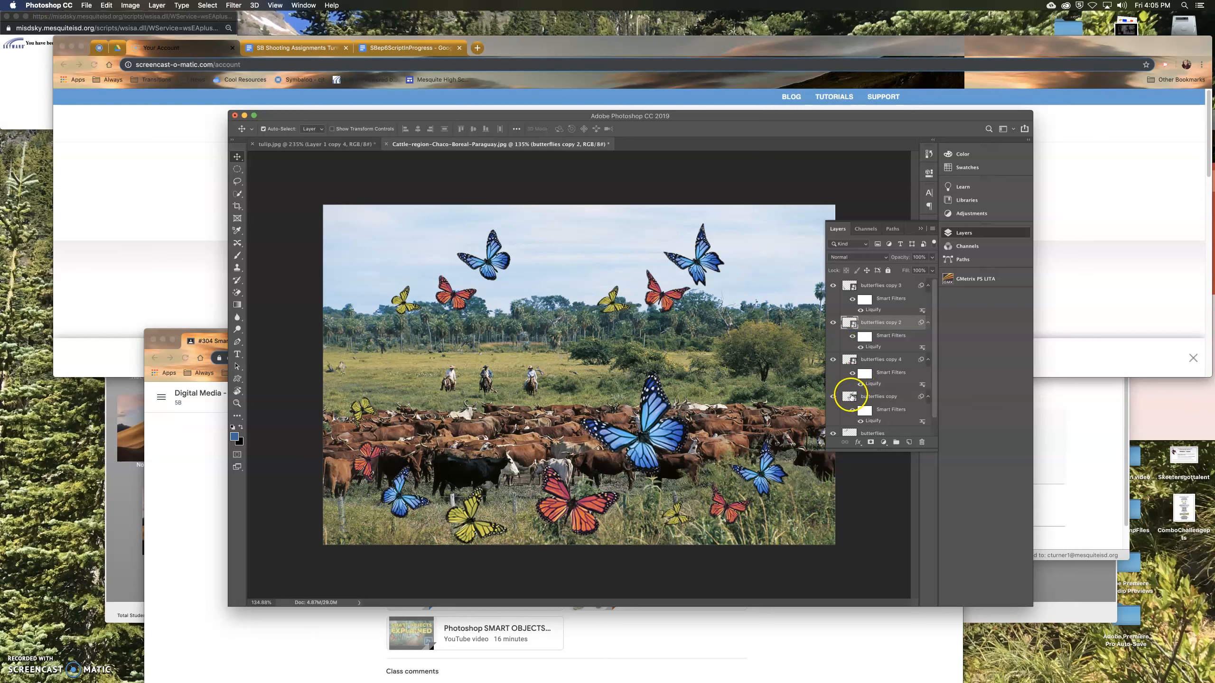
click(832, 360)
click(832, 361)
double_click(850, 376)
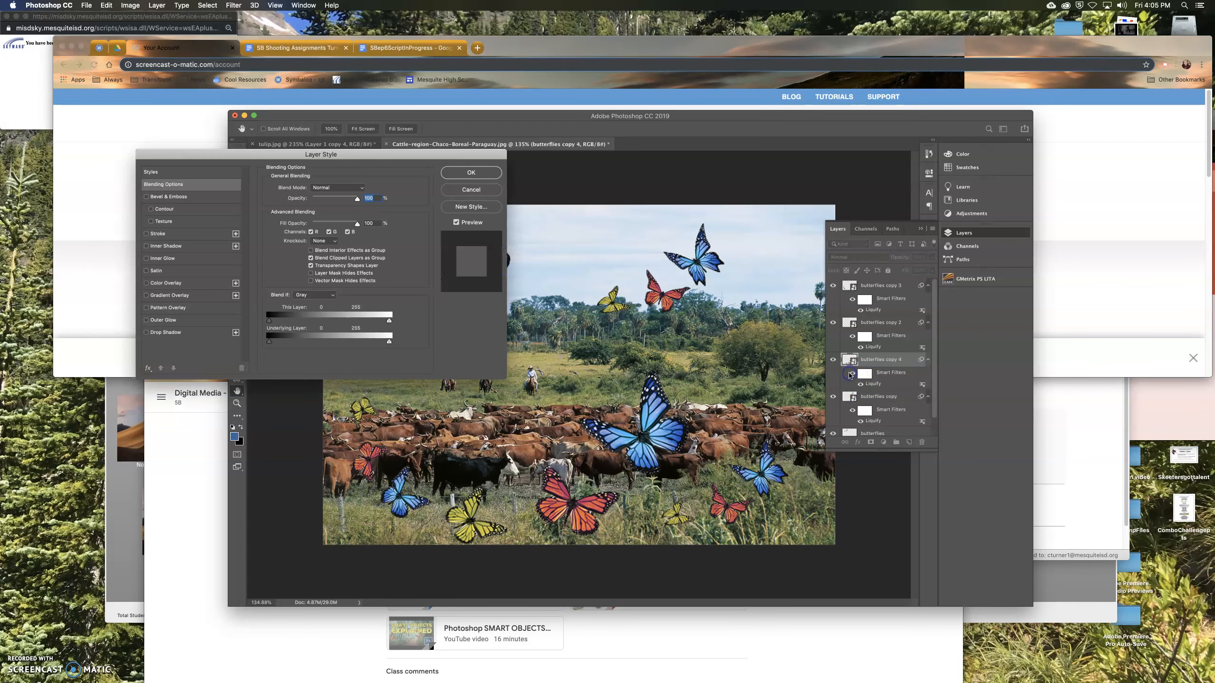
click(483, 193)
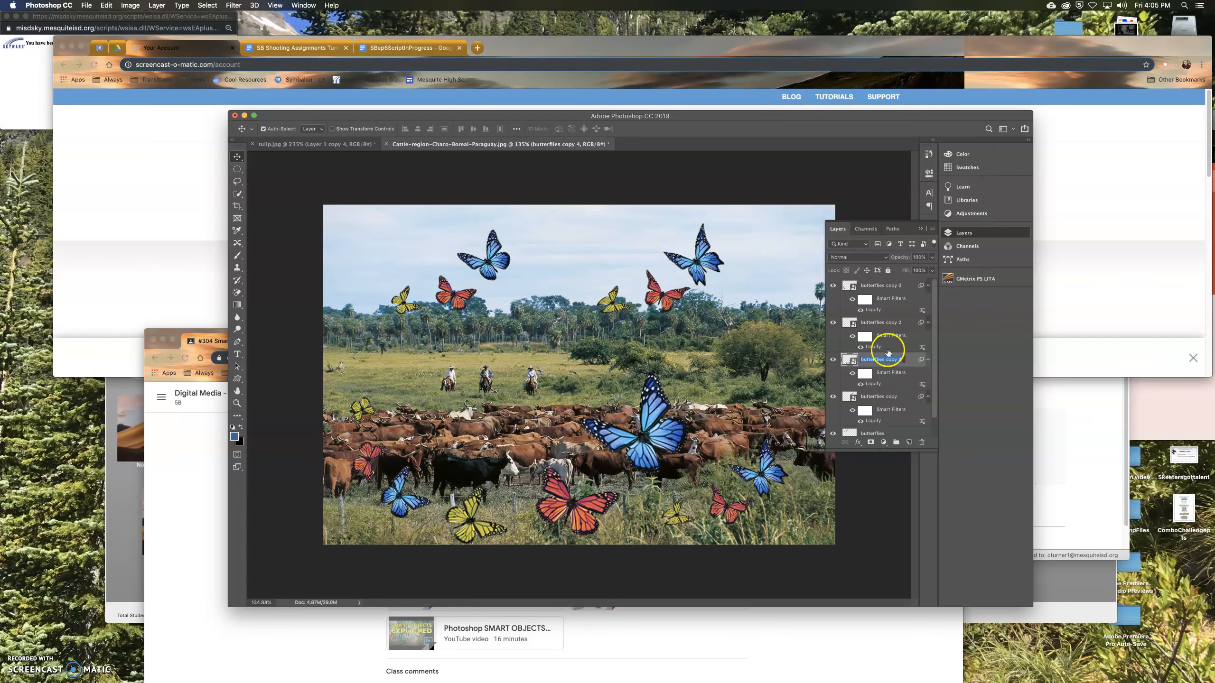
click(898, 356)
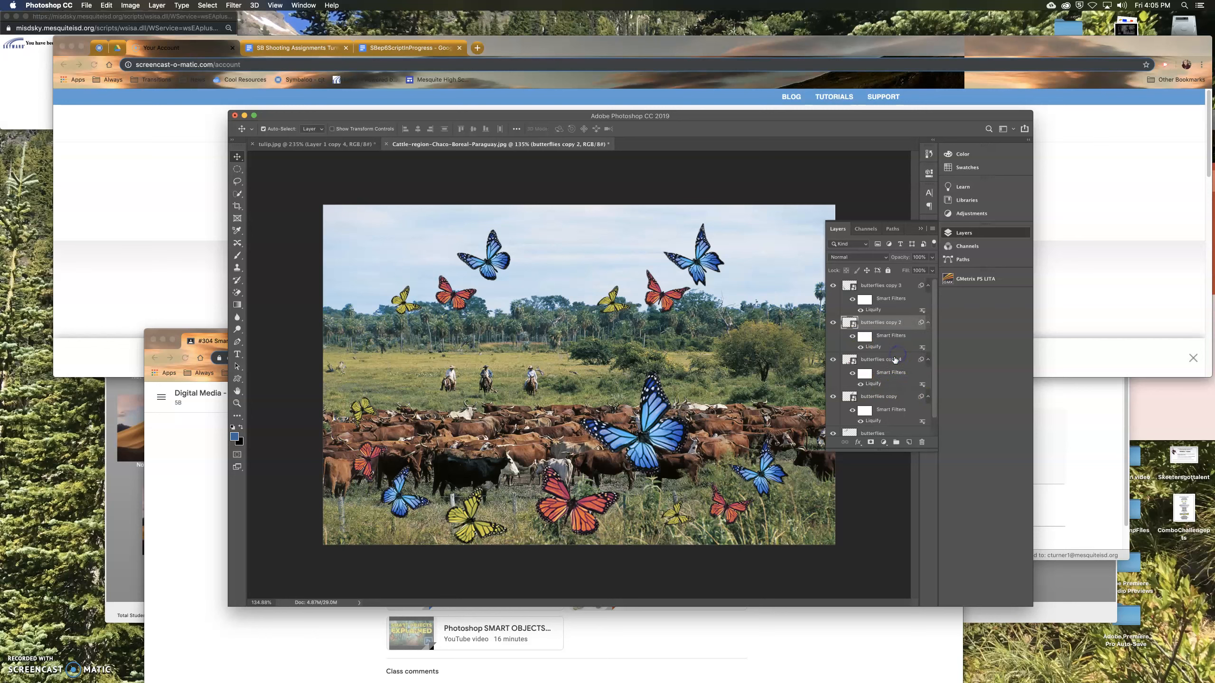
click(850, 361)
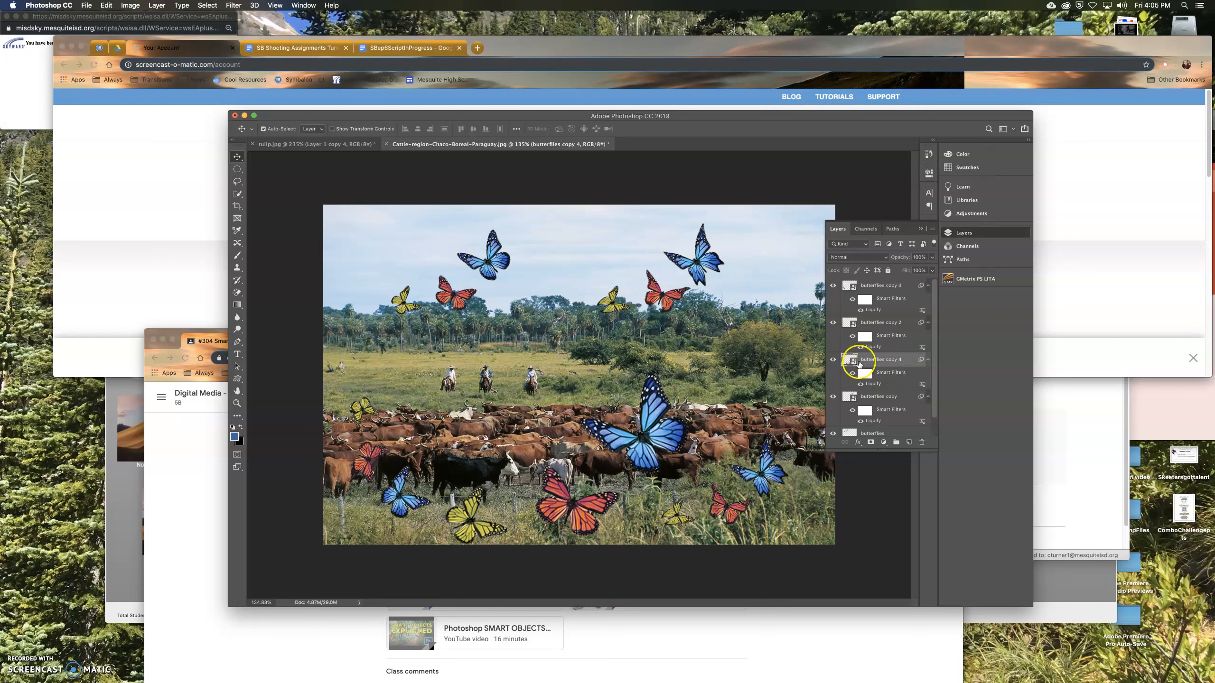
Step: Open the butterflies copy 4 smart object's contents and add a Hue/Saturation adjustment with hue -52, comparing it on and off
double_click(851, 361)
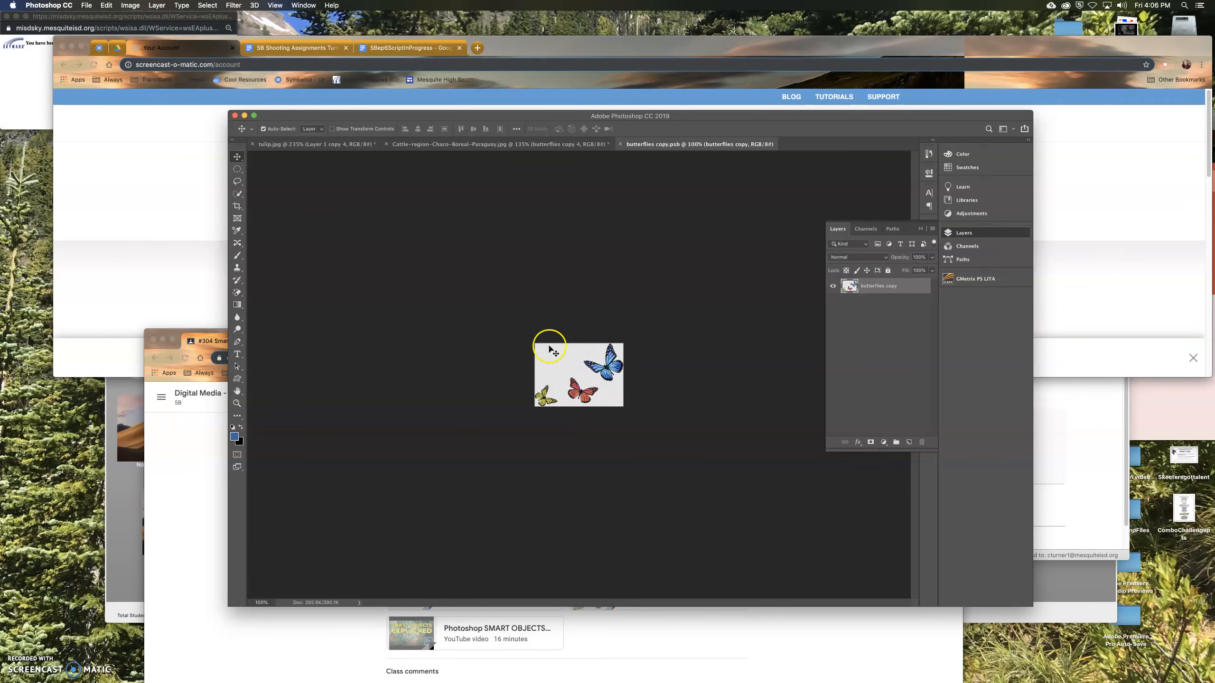
click(885, 443)
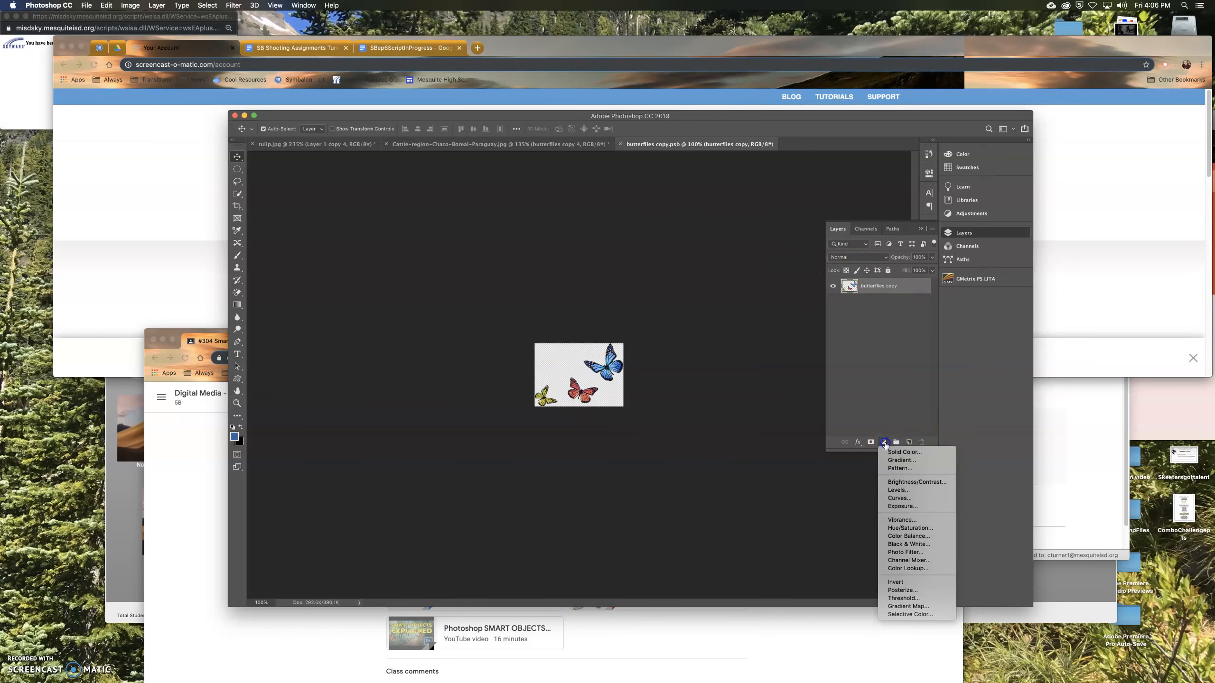
click(902, 528)
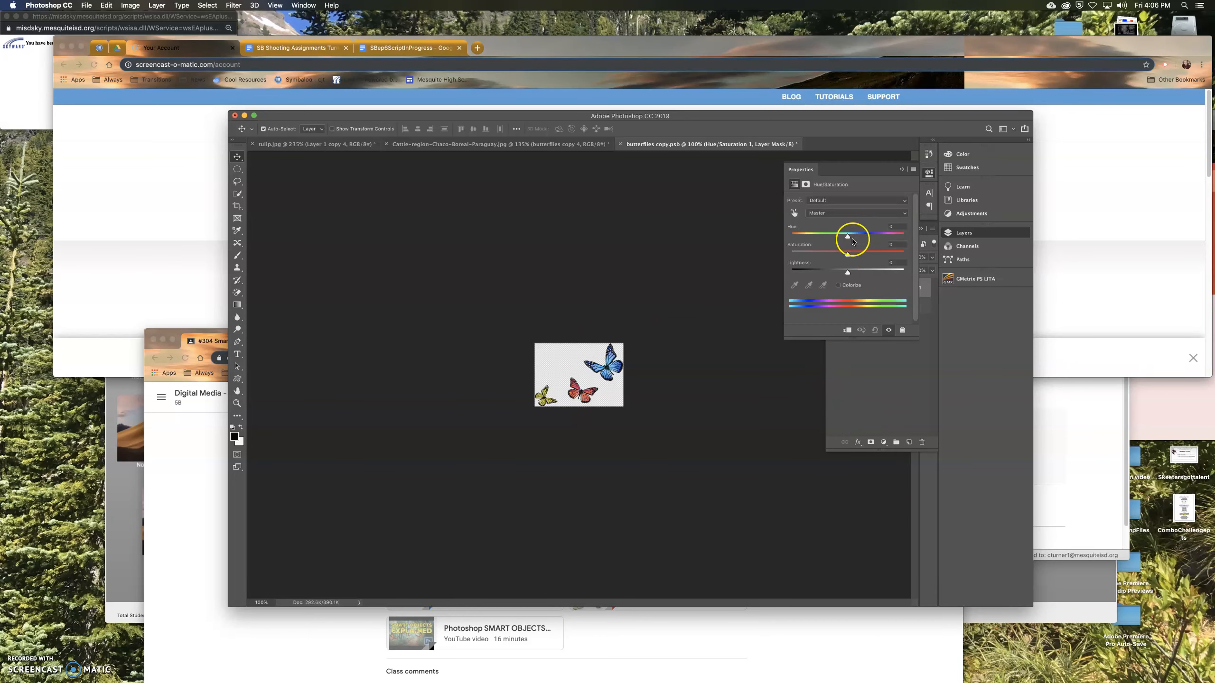
drag(848, 239, 826, 241)
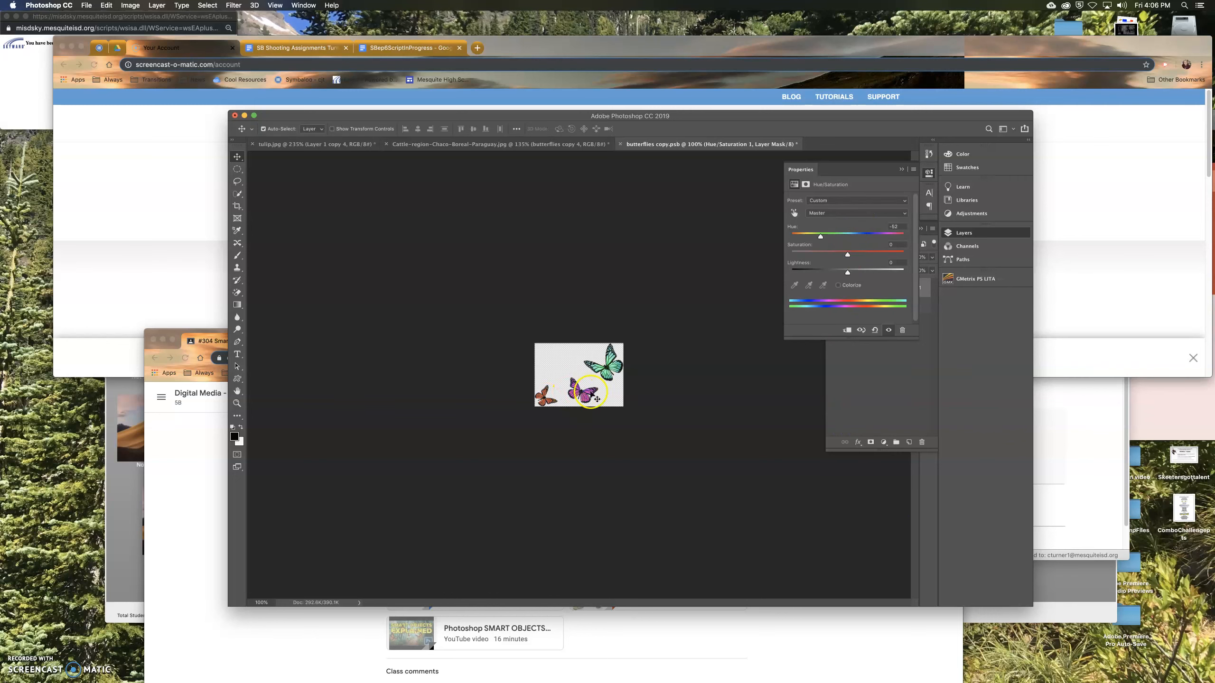
click(901, 170)
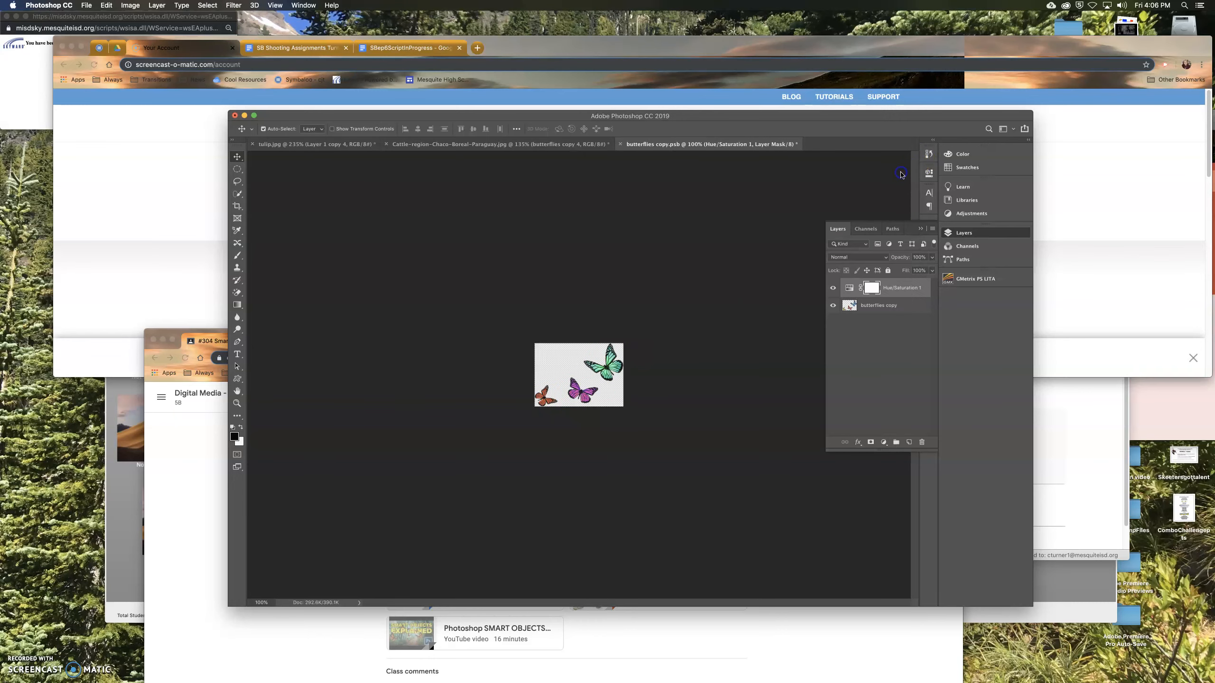
click(833, 288)
click(834, 288)
click(896, 372)
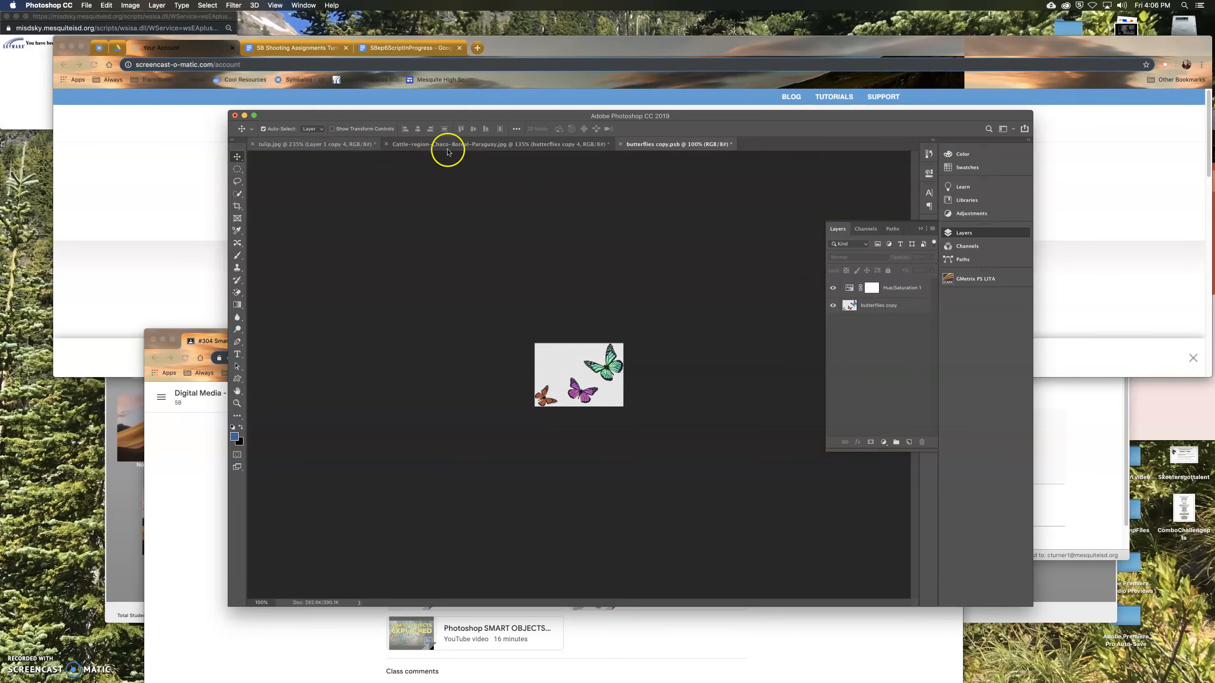
Step: Compare with the cattle photo, then close the butterflies smart object contents, saving the changes so every smart copy updates
click(411, 144)
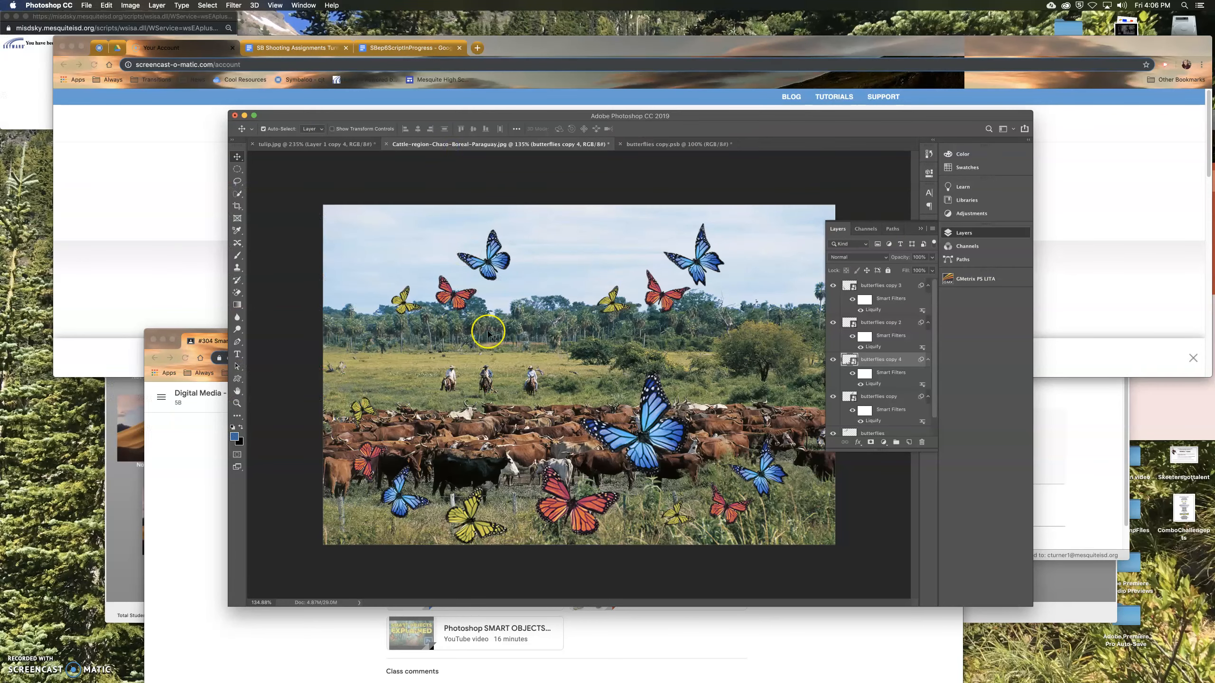
click(646, 144)
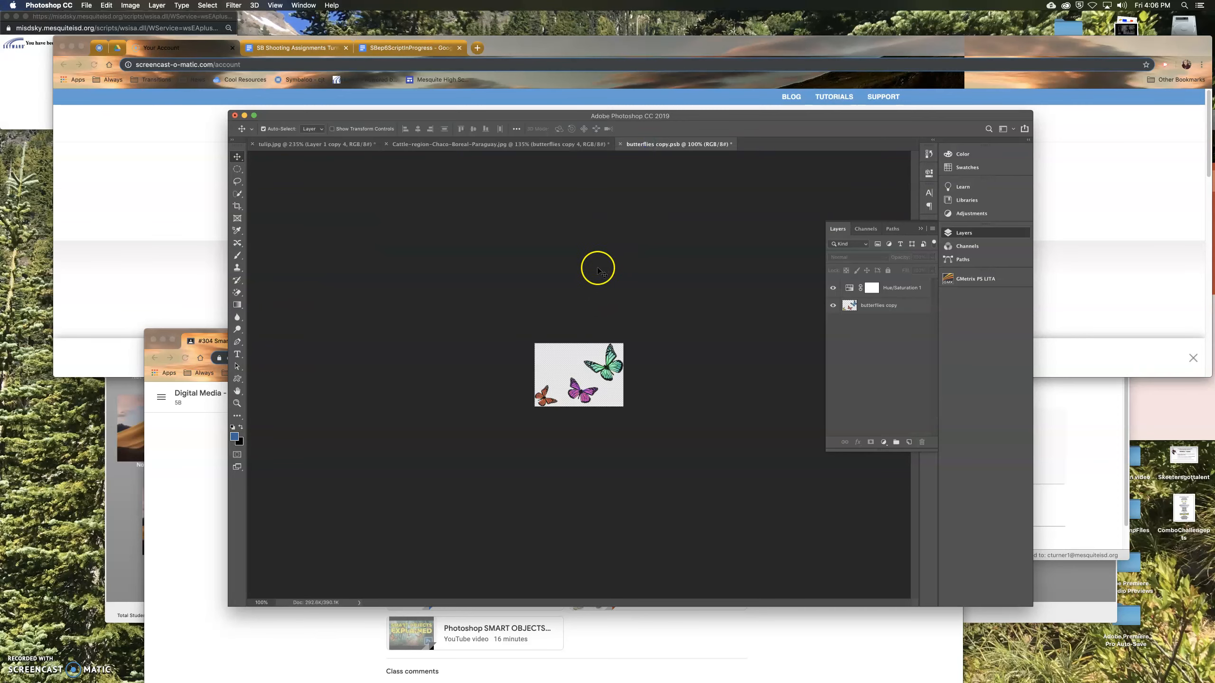
click(620, 144)
click(691, 220)
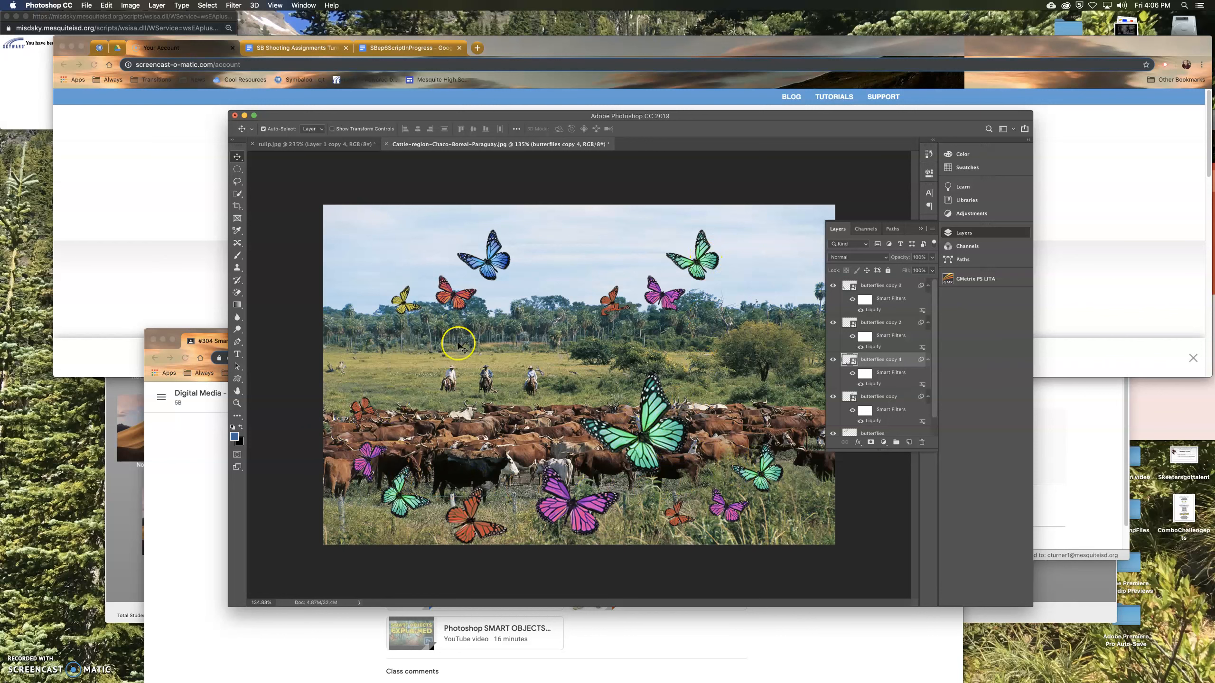
click(595, 184)
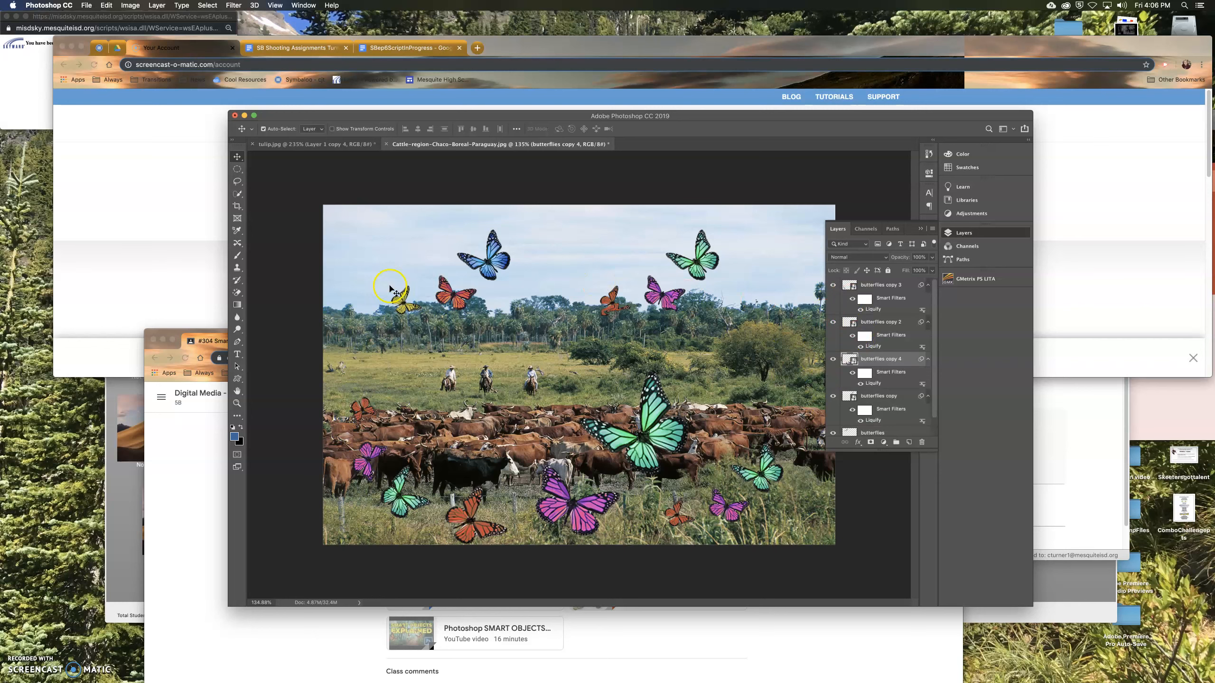
Step: Add a contrast-boosting Curves adjustment inside the butterflies copy 2 smart object, then save and close its contents
double_click(850, 323)
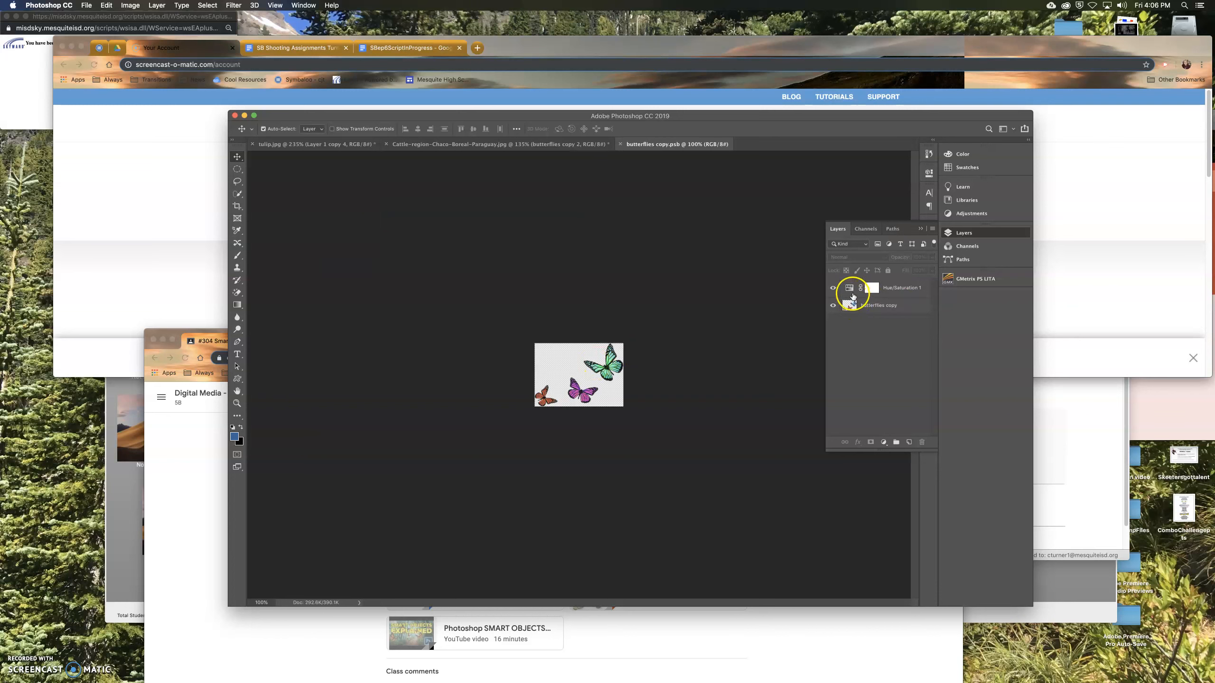
click(884, 442)
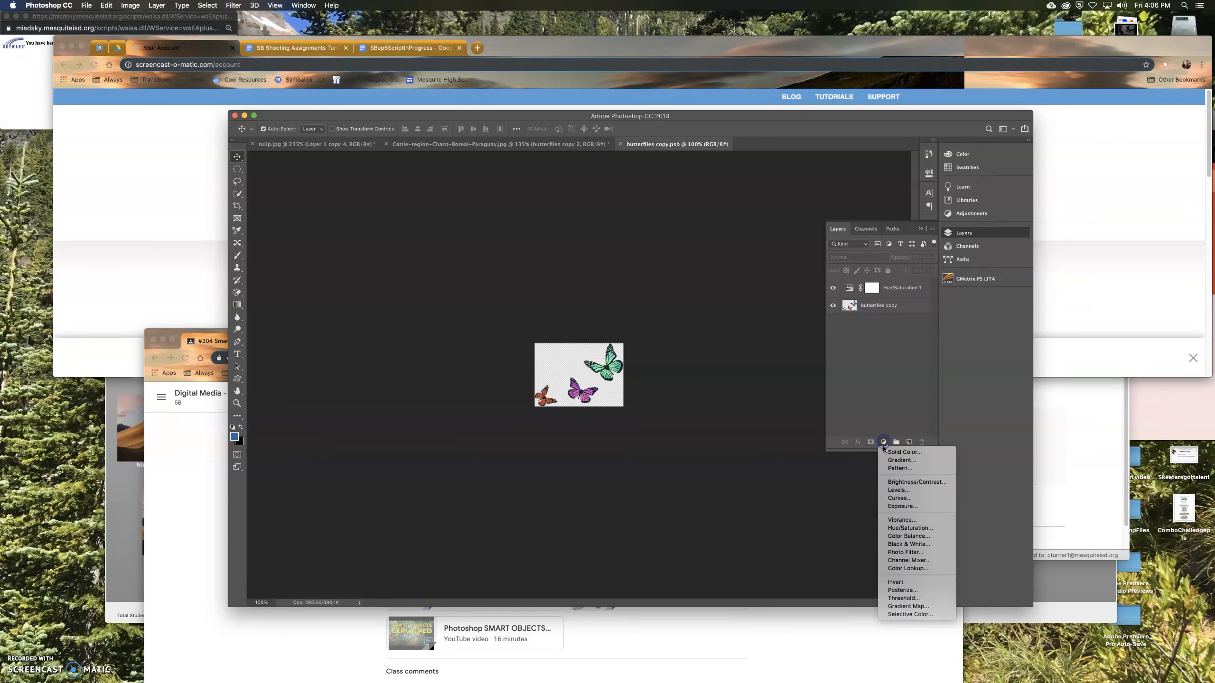
click(891, 499)
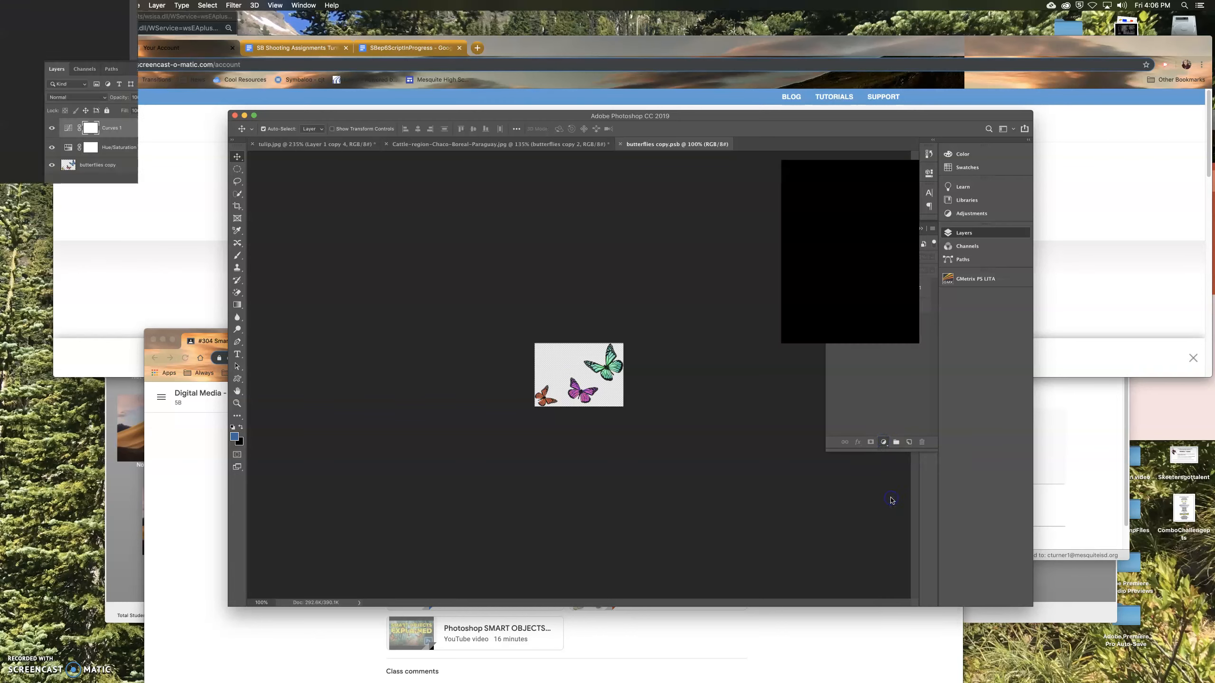
drag(813, 316, 840, 323)
click(901, 227)
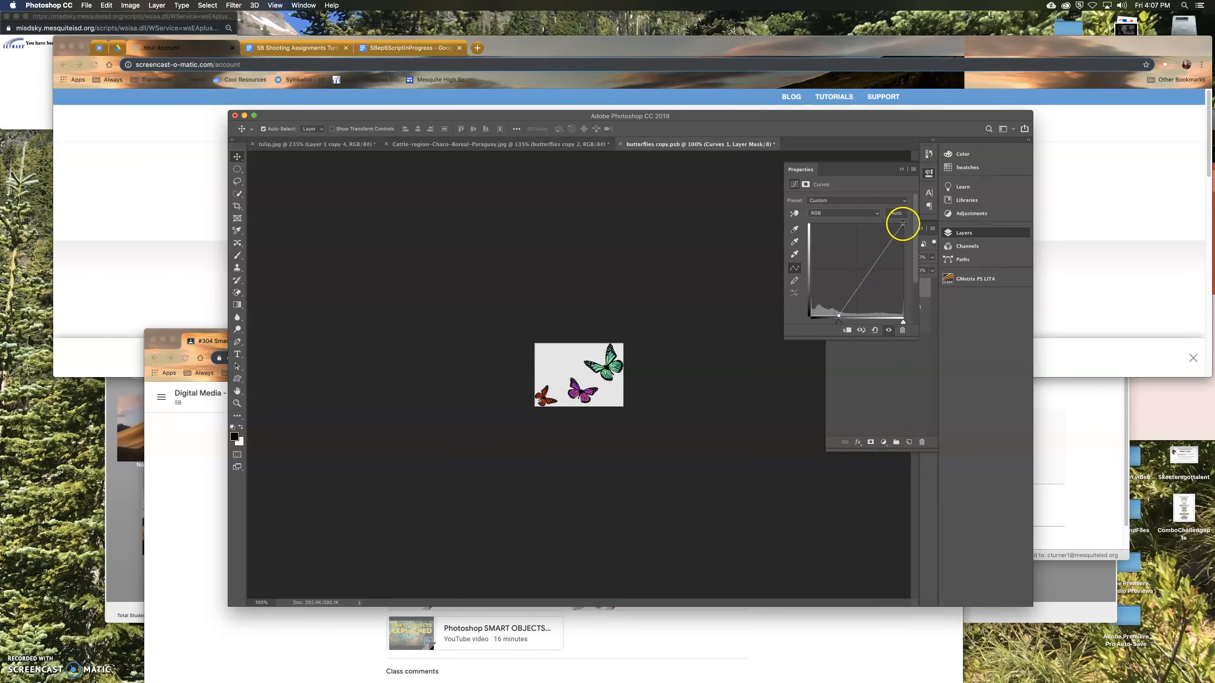
drag(903, 223, 867, 220)
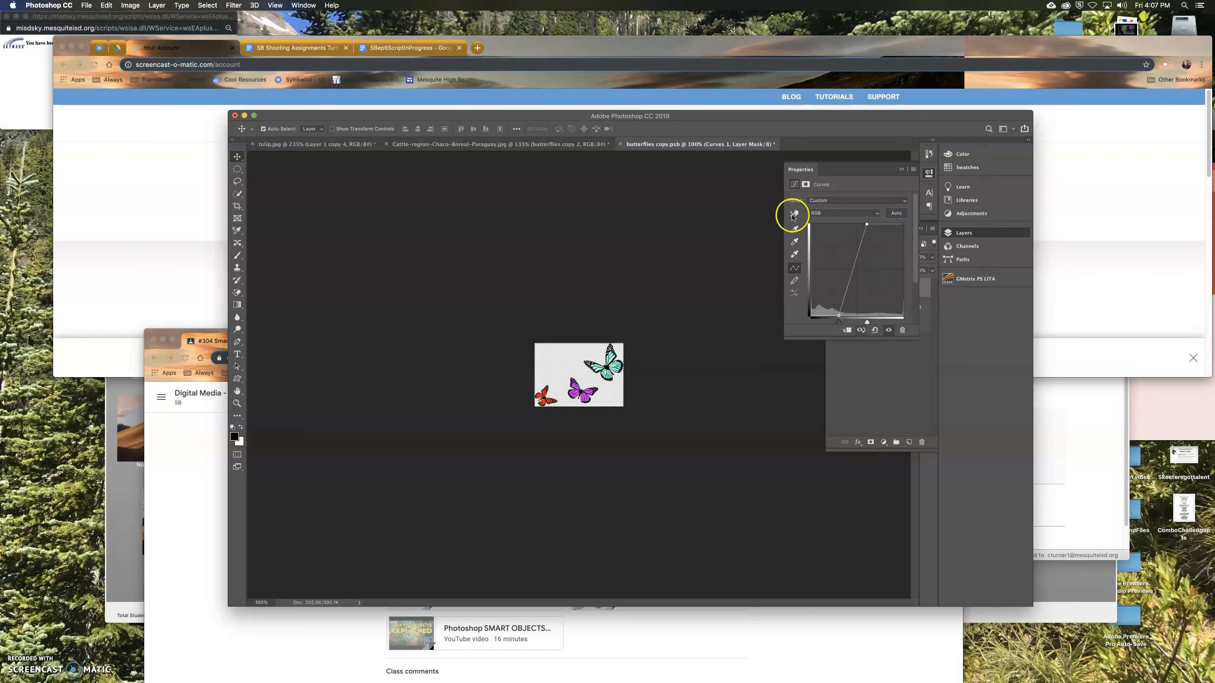
click(902, 169)
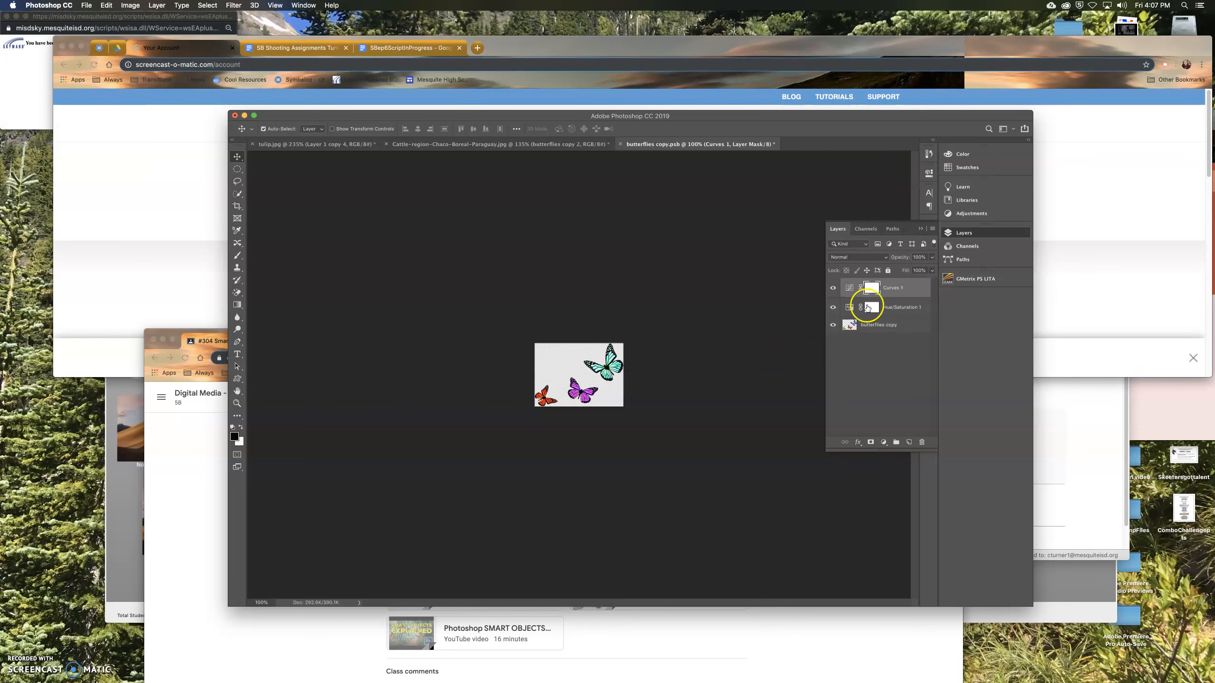
click(619, 145)
click(679, 221)
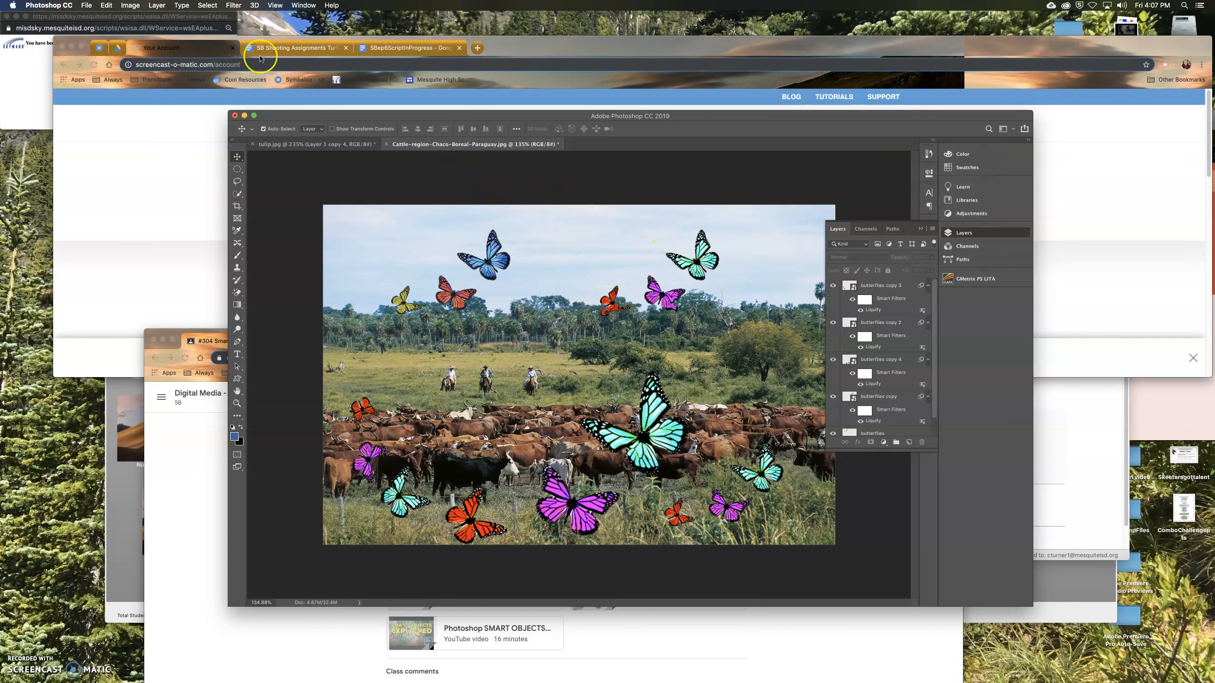
Step: Save the composition in Downloads as a layered Photoshop file named Smartobject_ followed by the student's last name and first initial
click(86, 5)
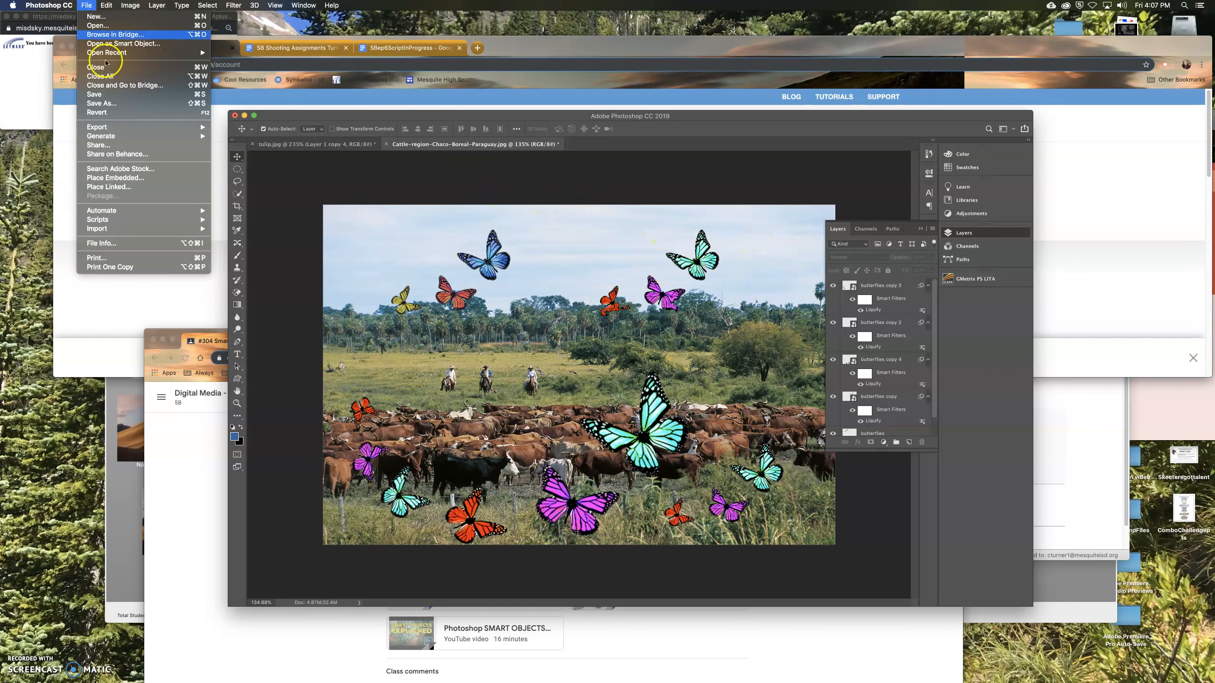
click(122, 104)
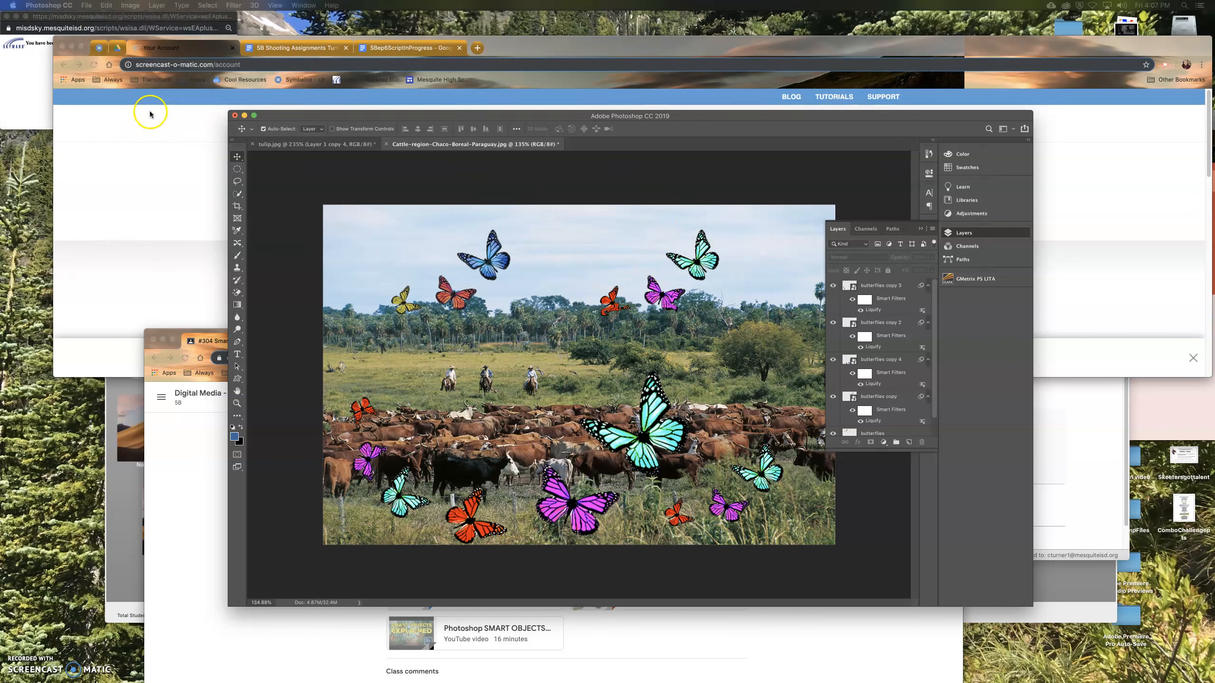
drag(1, 129, 356, 329)
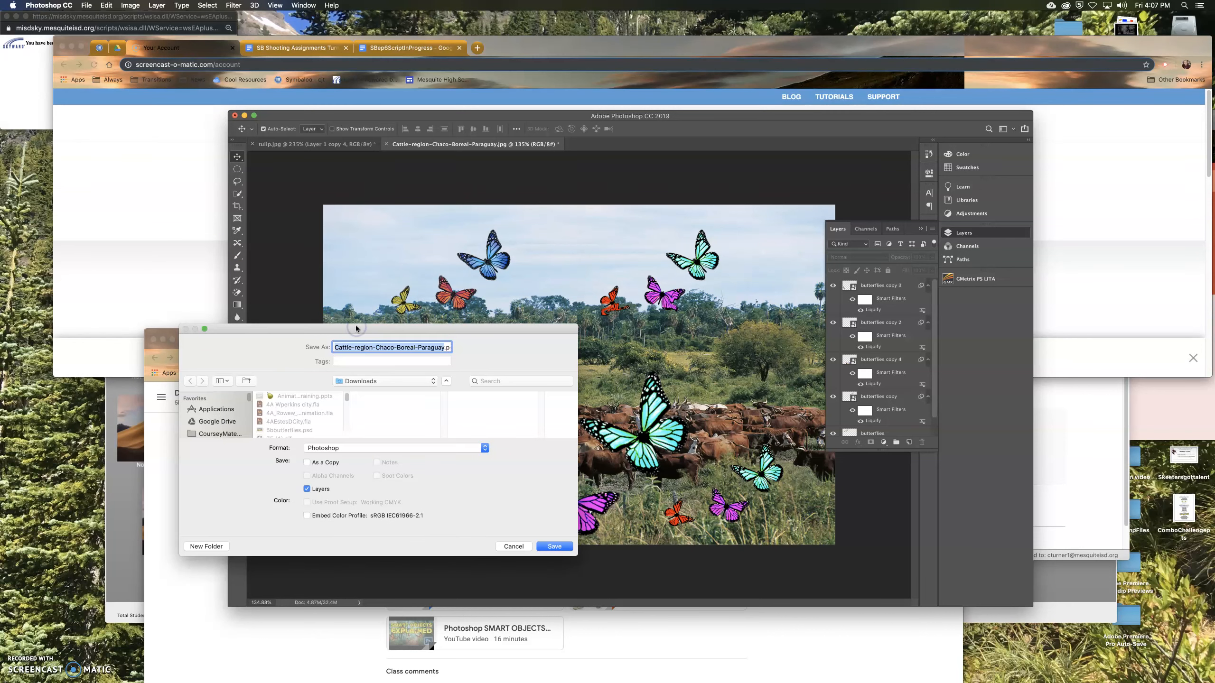
text(SDm)
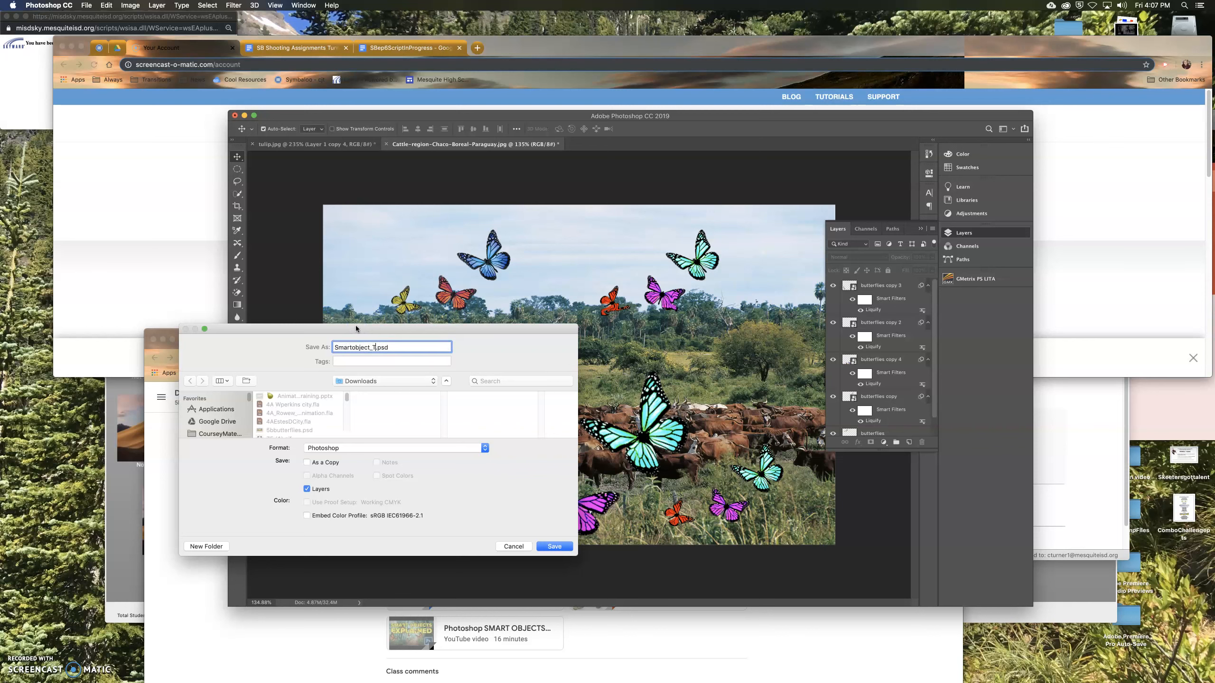
text(nerC)
click(373, 353)
click(550, 547)
click(325, 183)
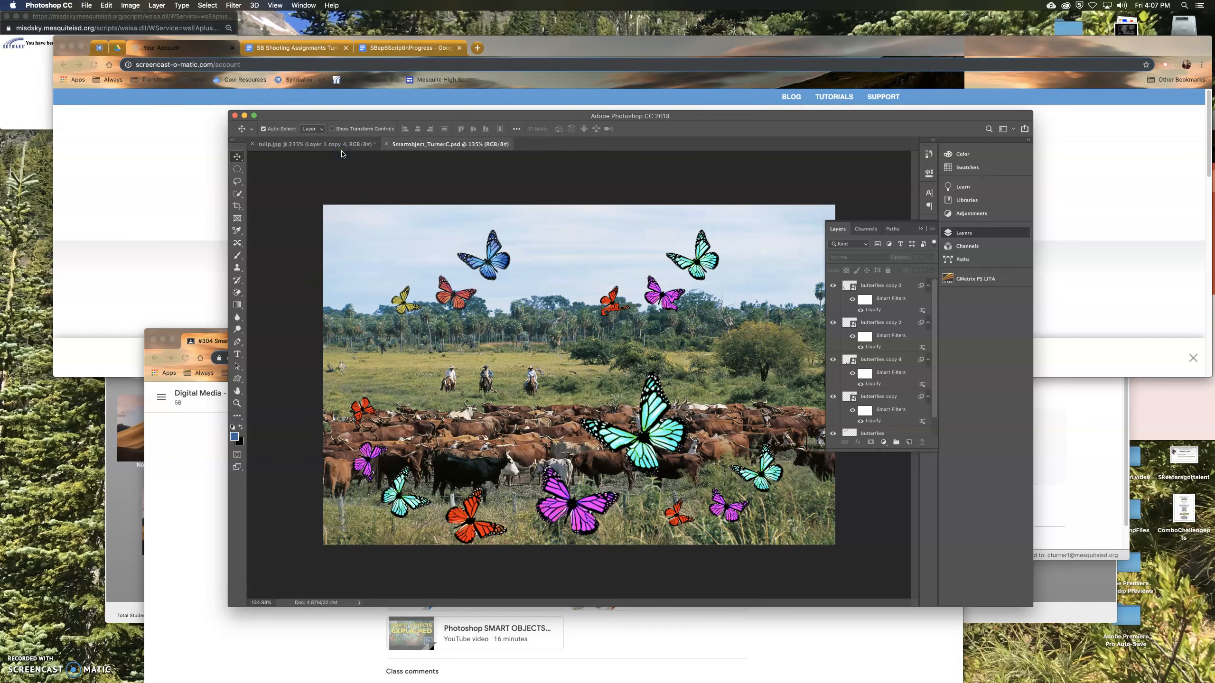
Step: Switch to the #304 Smart Objects Practice assignment in Chrome and review its grading and PSD submission requirement
click(188, 452)
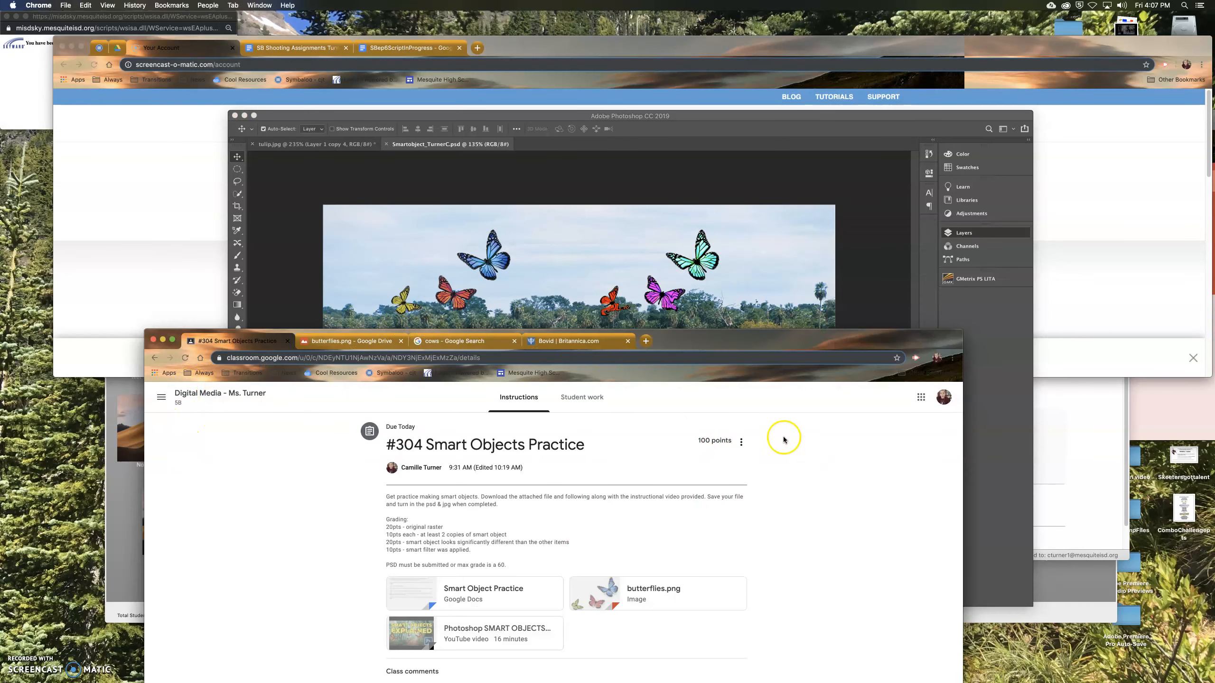
click(743, 443)
click(752, 496)
drag(827, 350, 806, 116)
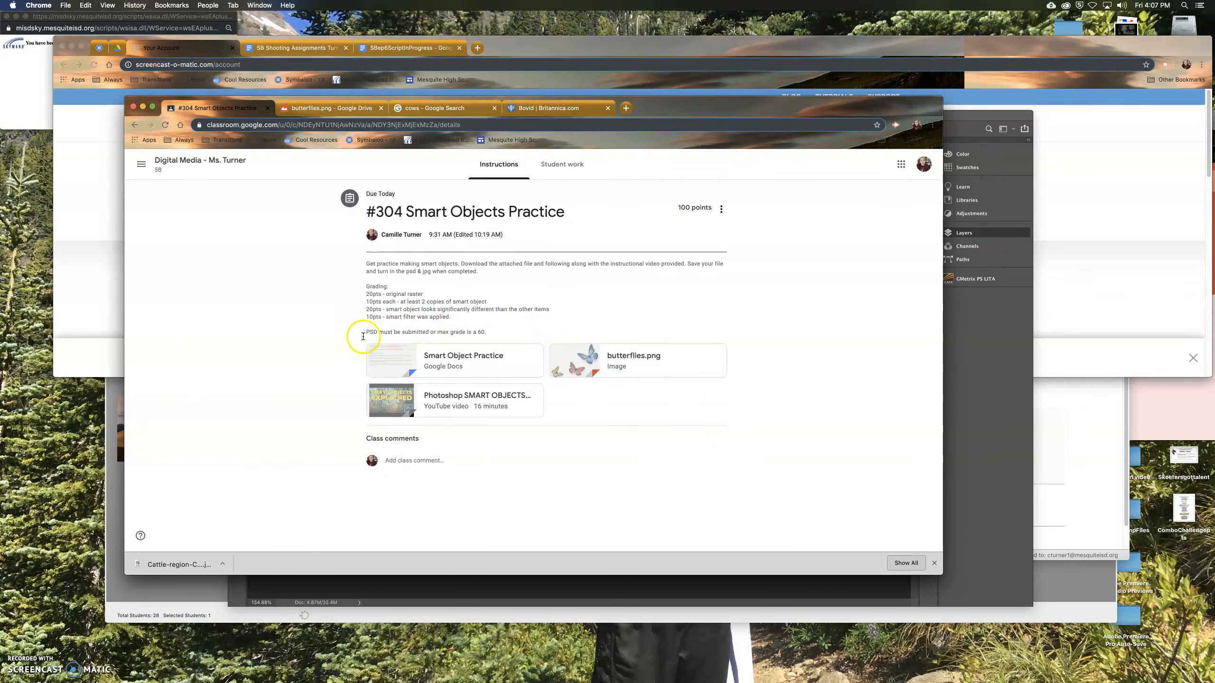
drag(365, 333, 514, 338)
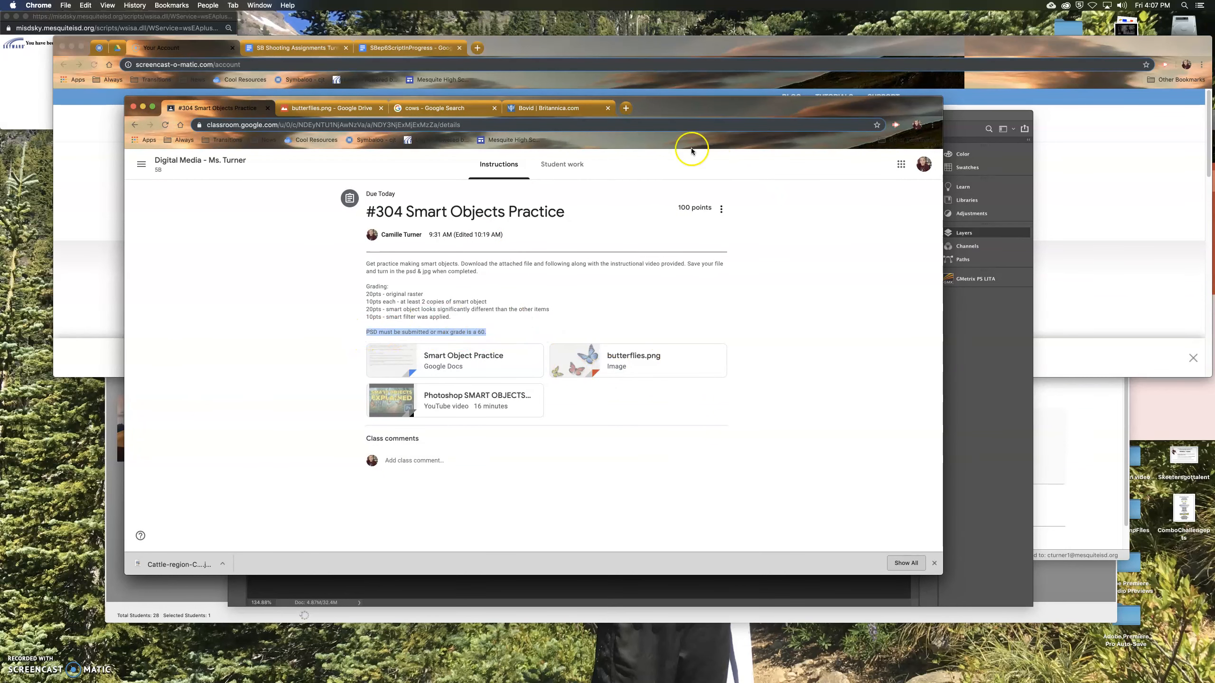